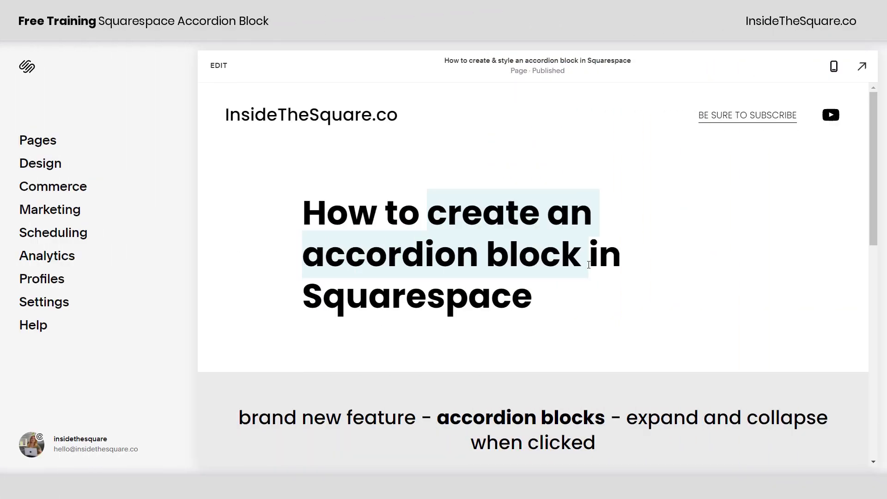
Enter edit mode and insert an Accordion block with Accordion Item 1–3 beside the steps list
{"action": "left_click", "coordinate": [219, 65]}
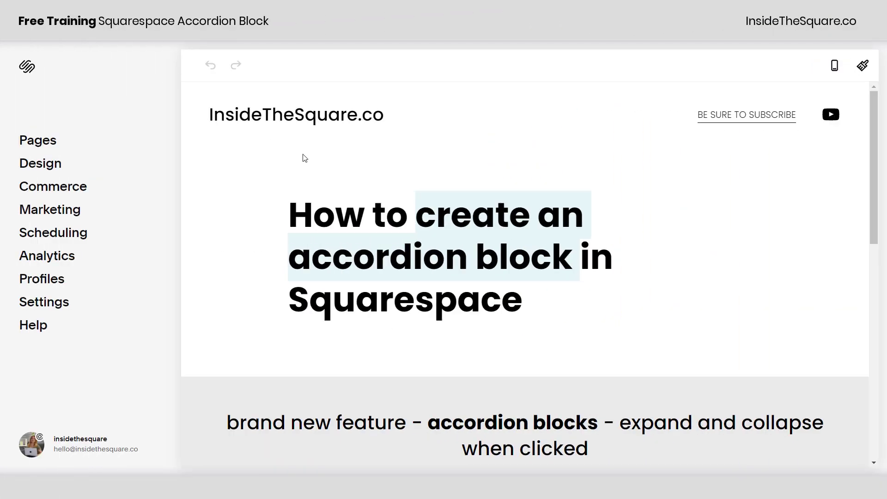
{"action": "scroll", "coordinate": [619, 323], "scroll_direction": "down", "scroll_amount": 10}
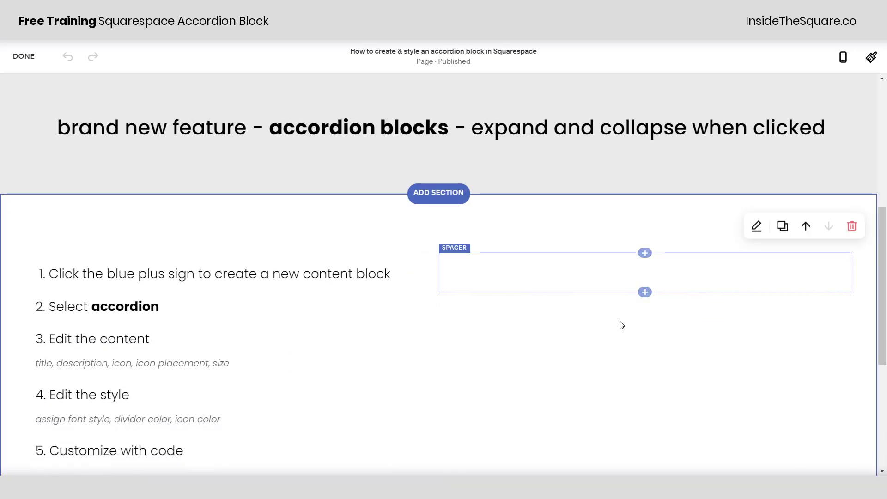
{"action": "scroll", "coordinate": [314, 332], "scroll_direction": "up", "scroll_amount": 1}
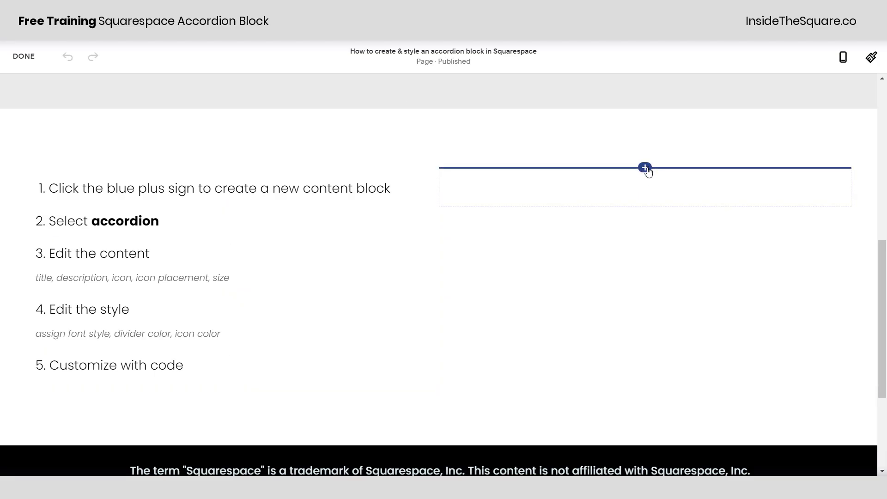
{"action": "left_click", "coordinate": [645, 167]}
{"action": "scroll", "coordinate": [746, 288], "scroll_direction": "down", "scroll_amount": 3}
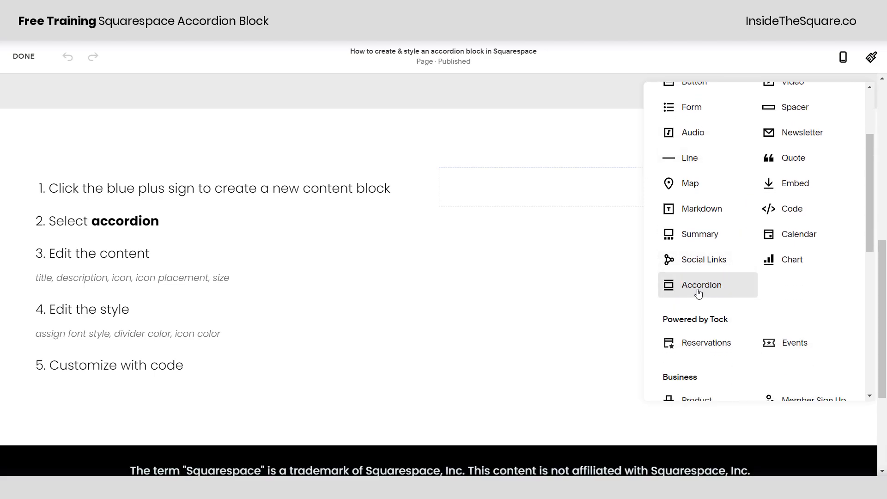
{"action": "left_click", "coordinate": [696, 289]}
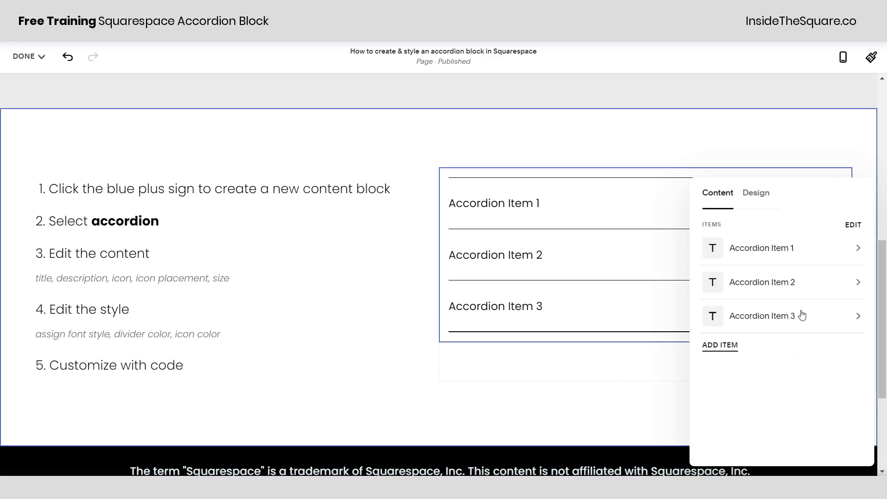
Retitle the first accordion item 'Anything I Want'
{"action": "left_click_drag", "start_coordinate": [806, 190], "coordinate": [369, 135]}
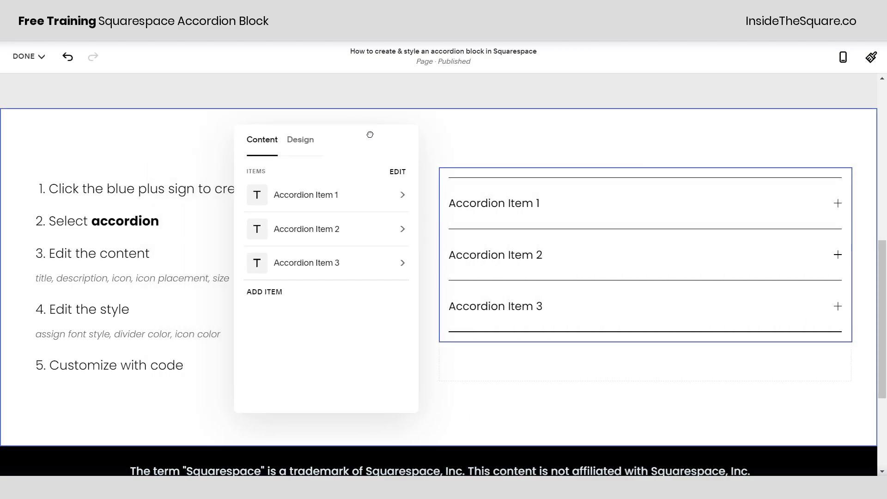
{"action": "left_click", "coordinate": [343, 198]}
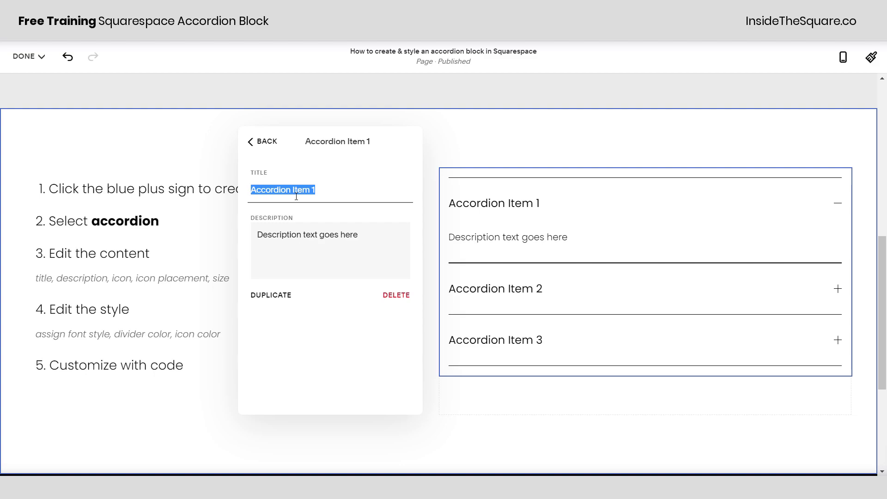
{"action": "type", "text": "Anything I Want"}
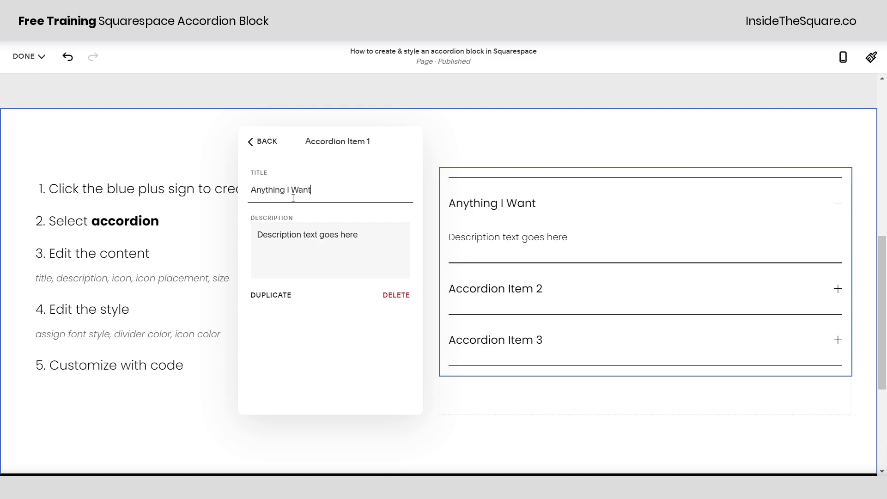
Bold 'Description' and italicize 'goes' in the first item's description, without adding a link
{"action": "left_click", "coordinate": [381, 235]}
{"action": "left_click_drag", "start_coordinate": [382, 234], "coordinate": [216, 232]}
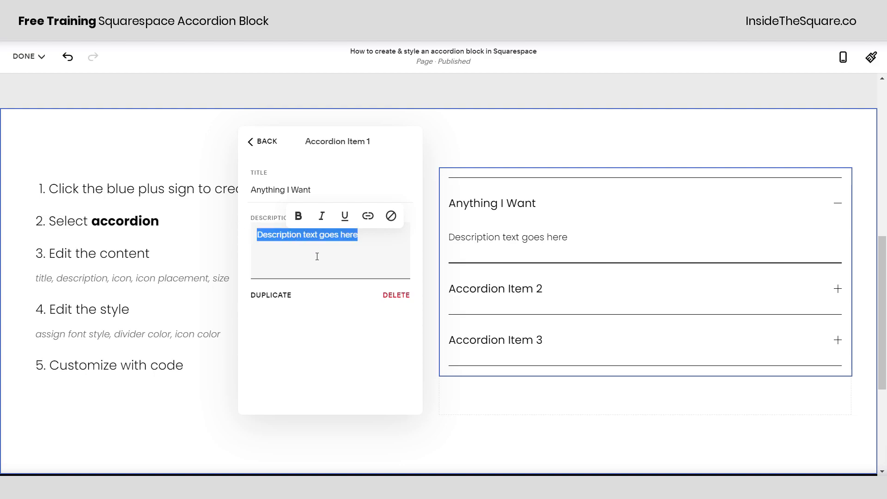
{"action": "left_click_drag", "start_coordinate": [298, 235], "coordinate": [245, 235]}
{"action": "left_click", "coordinate": [307, 219]}
{"action": "left_click_drag", "start_coordinate": [318, 234], "coordinate": [342, 234]}
{"action": "left_click", "coordinate": [322, 216]}
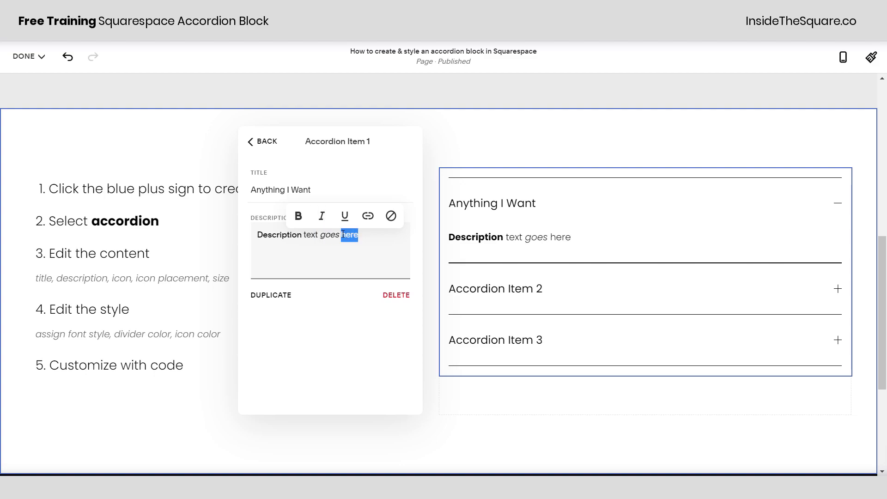
{"action": "left_click", "coordinate": [371, 224]}
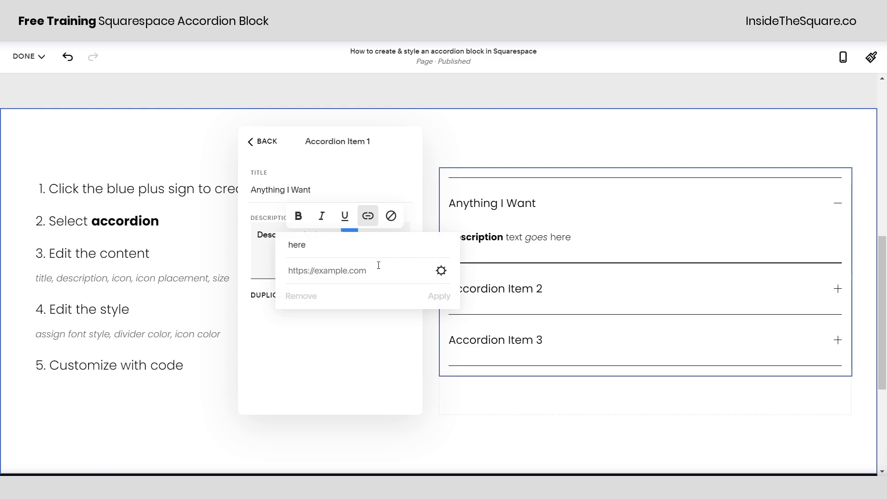
{"action": "left_click", "coordinate": [262, 263]}
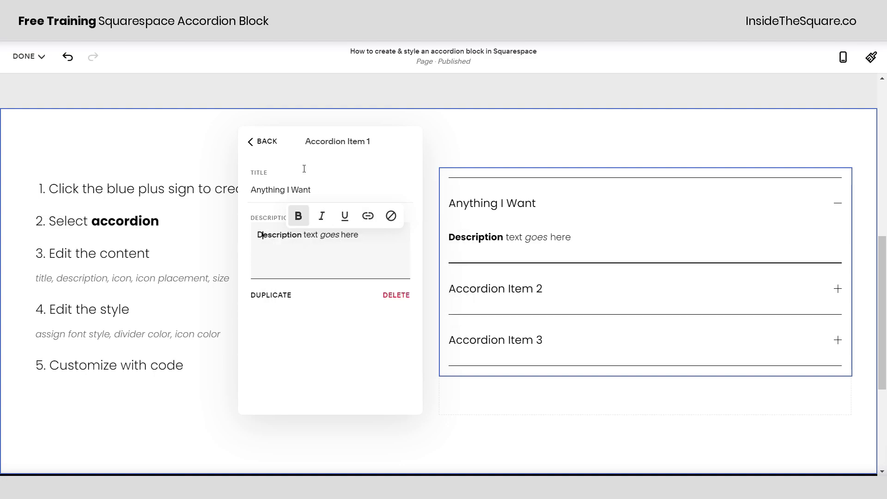
Add a fourth accordion item, New Item, and begin editing its description
{"action": "left_click", "coordinate": [259, 141]}
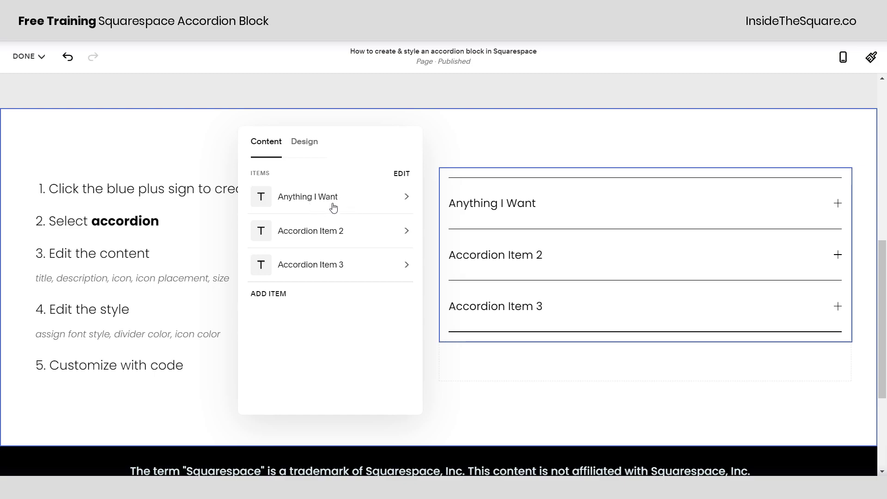
{"action": "left_click", "coordinate": [281, 297]}
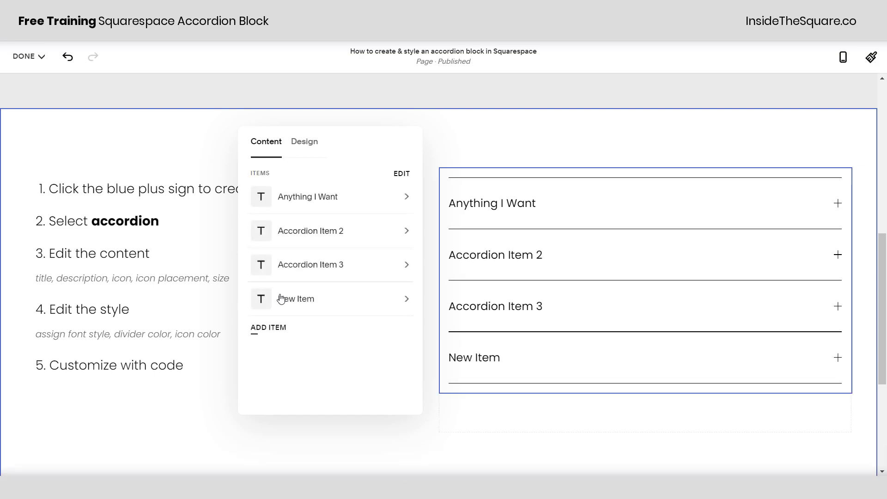
{"action": "left_click", "coordinate": [327, 305]}
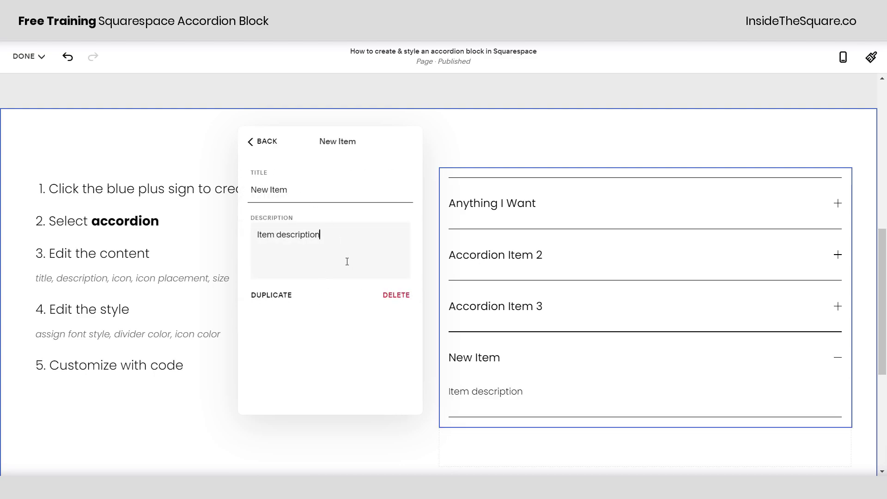
{"action": "left_click", "coordinate": [347, 261]}
Turn on Expand first item and Allow multiple open items in the accordion's Design settings
{"action": "left_click", "coordinate": [266, 151]}
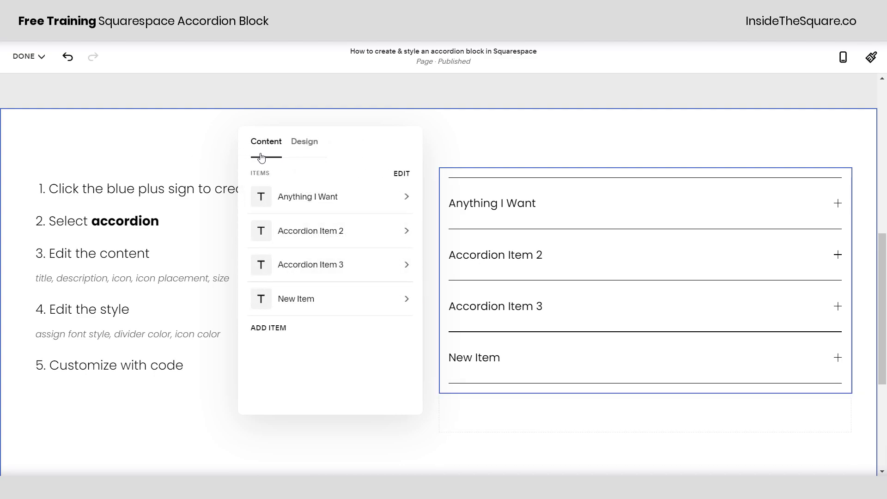
{"action": "left_click", "coordinate": [310, 146]}
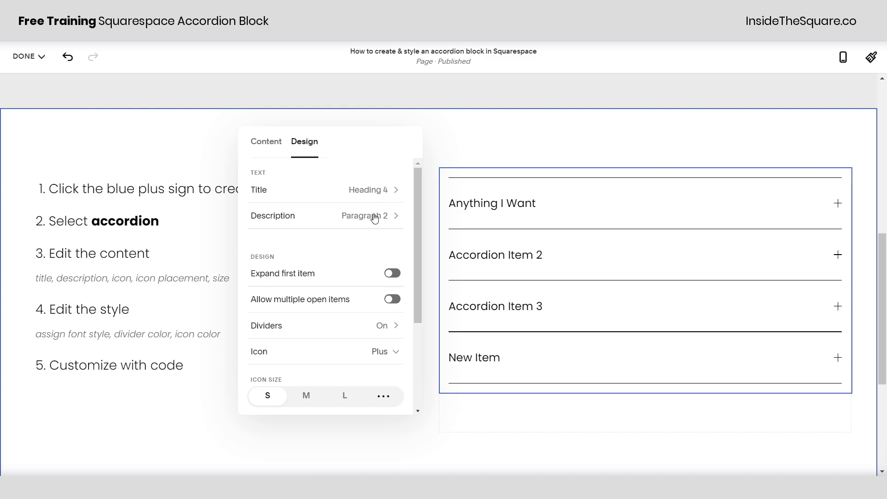
{"action": "scroll", "coordinate": [348, 250], "scroll_direction": "down", "scroll_amount": 3}
{"action": "scroll", "coordinate": [293, 212], "scroll_direction": "up", "scroll_amount": 3}
{"action": "left_click", "coordinate": [392, 273]}
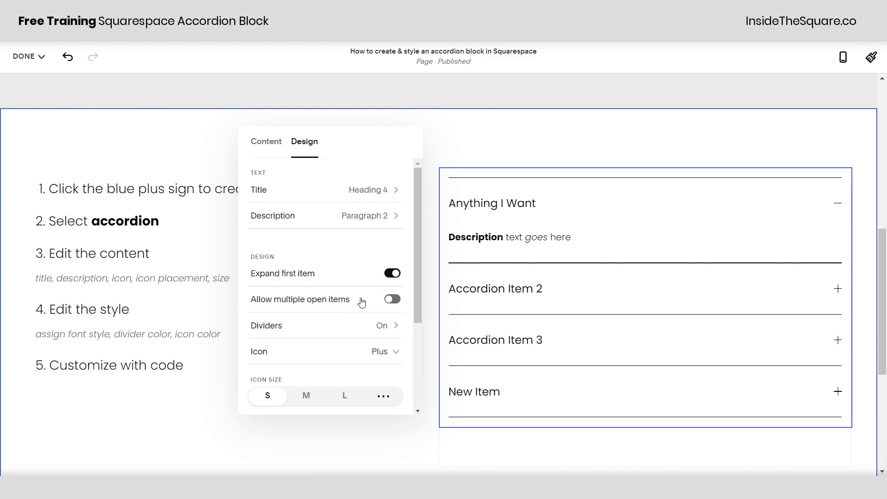
{"action": "left_click", "coordinate": [394, 300]}
{"action": "scroll", "coordinate": [356, 293], "scroll_direction": "down", "scroll_amount": 2}
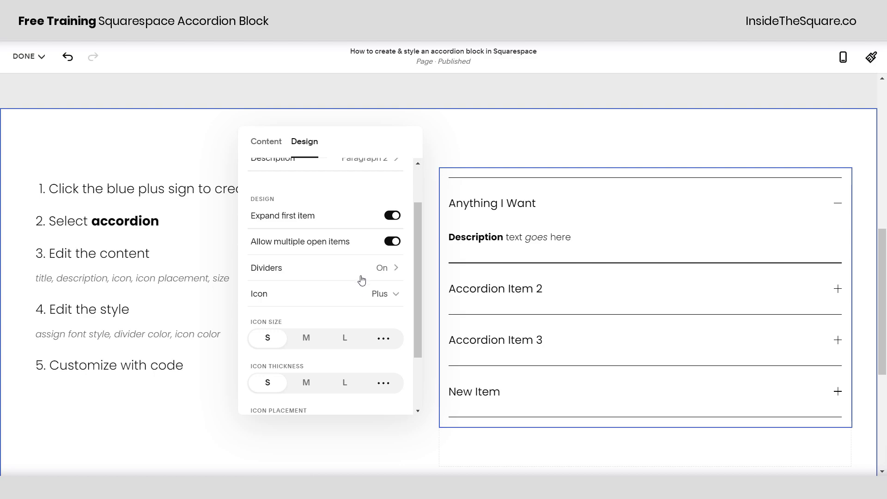
In Dividers, toggle dividers off and on and hide the first and last dividers
{"action": "left_click", "coordinate": [353, 276]}
{"action": "left_click", "coordinate": [402, 171]}
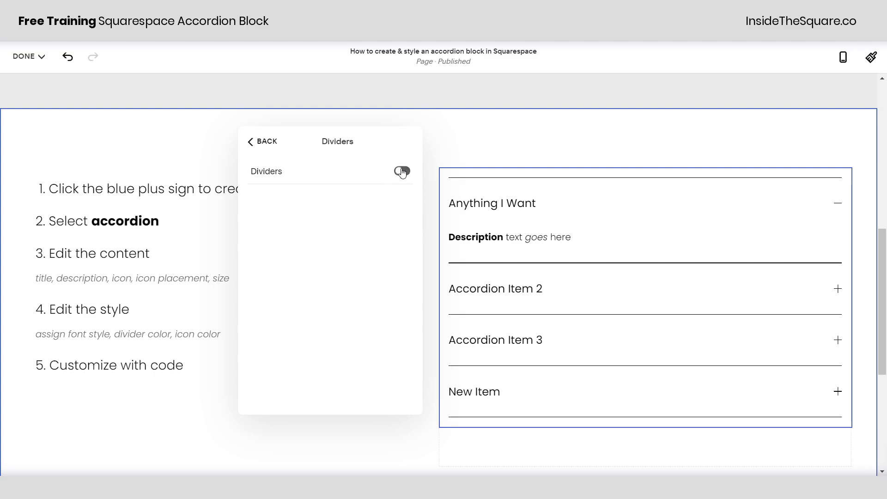
{"action": "left_click", "coordinate": [402, 172]}
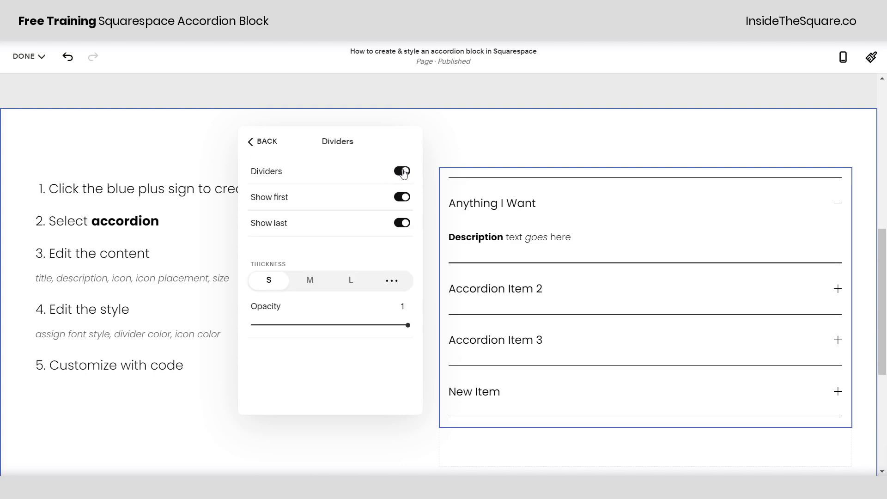
{"action": "left_click", "coordinate": [400, 198]}
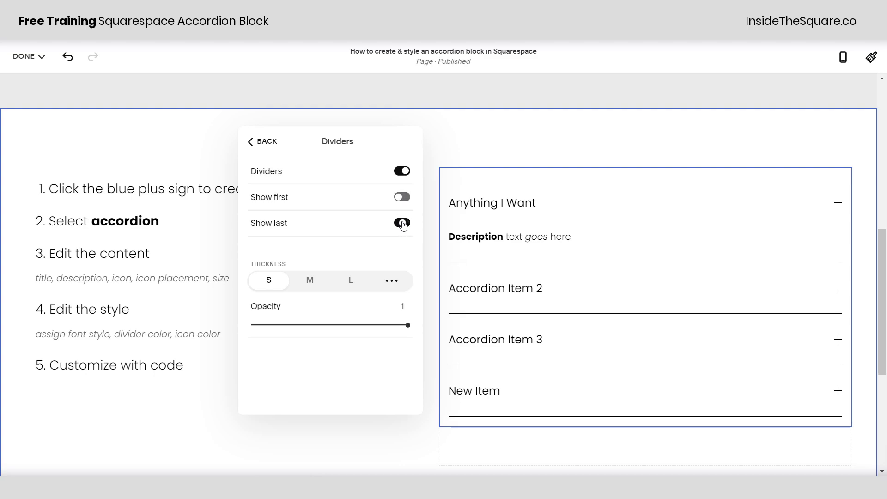
{"action": "left_click", "coordinate": [402, 224]}
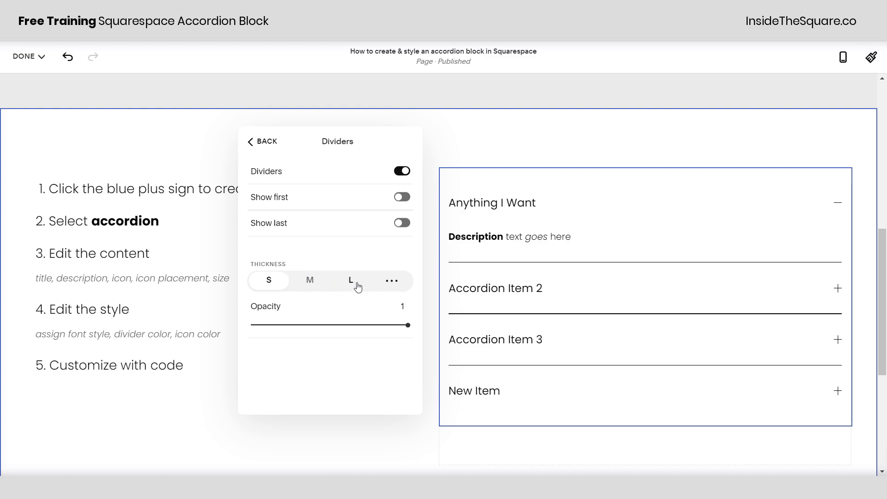
Try thickness L and a custom 5px, then show first/last dividers again at thickness S
{"action": "left_click", "coordinate": [349, 281]}
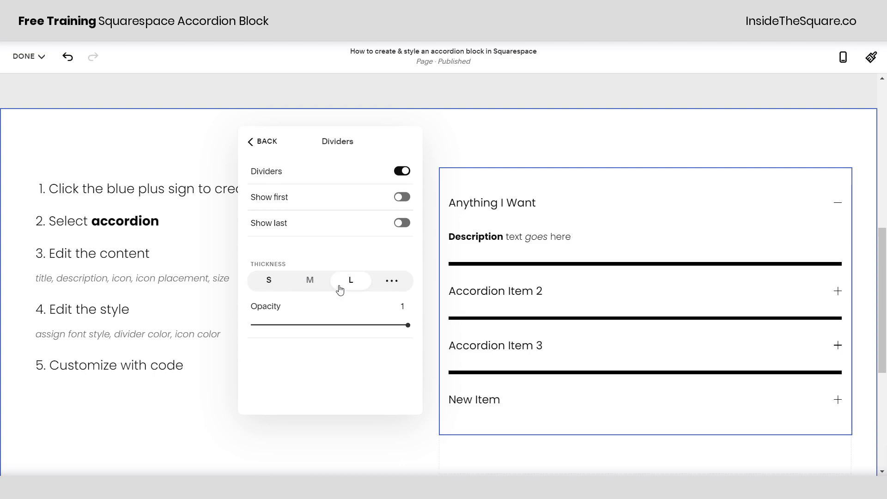
{"action": "left_click", "coordinate": [394, 281]}
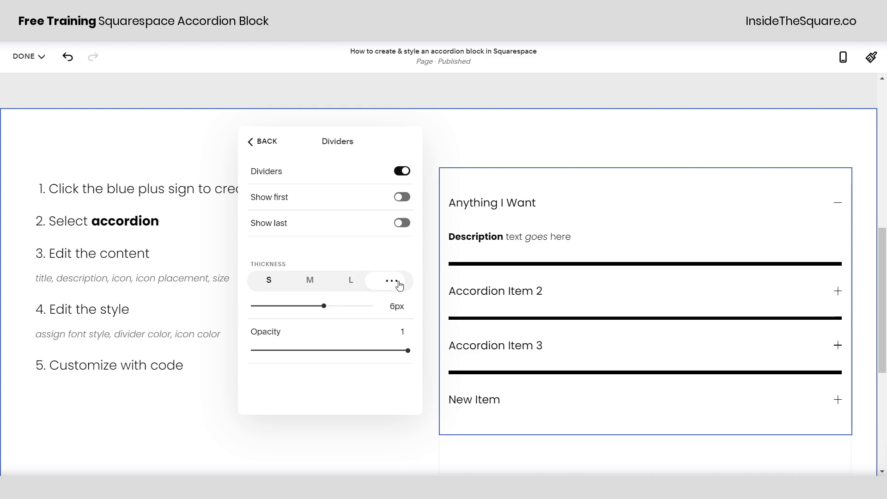
{"action": "mouse_move", "coordinate": [323, 306]}
{"action": "left_mouse_down"}
{"action": "mouse_move", "coordinate": [287, 307]}
{"action": "mouse_move", "coordinate": [348, 307]}
{"action": "mouse_move", "coordinate": [311, 306]}
{"action": "left_mouse_up"}
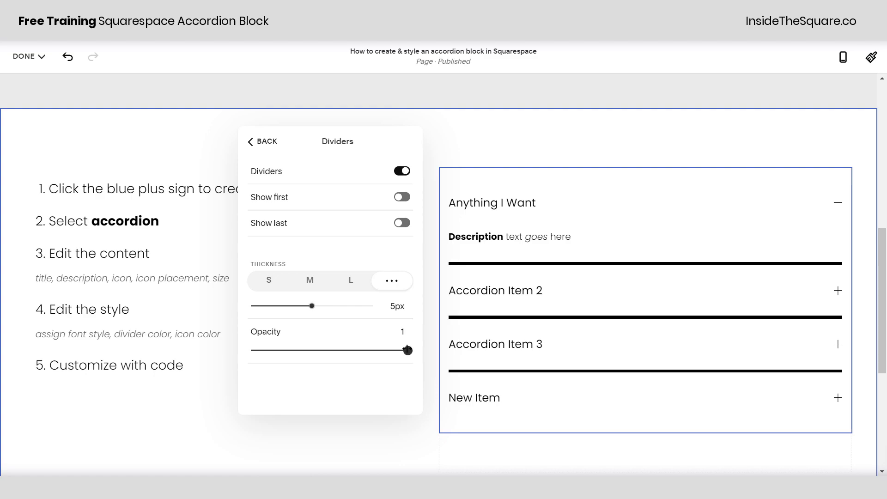
{"action": "left_click_drag", "start_coordinate": [407, 350], "coordinate": [409, 332]}
{"action": "left_click", "coordinate": [401, 196]}
{"action": "left_click", "coordinate": [402, 223]}
{"action": "left_click", "coordinate": [269, 279]}
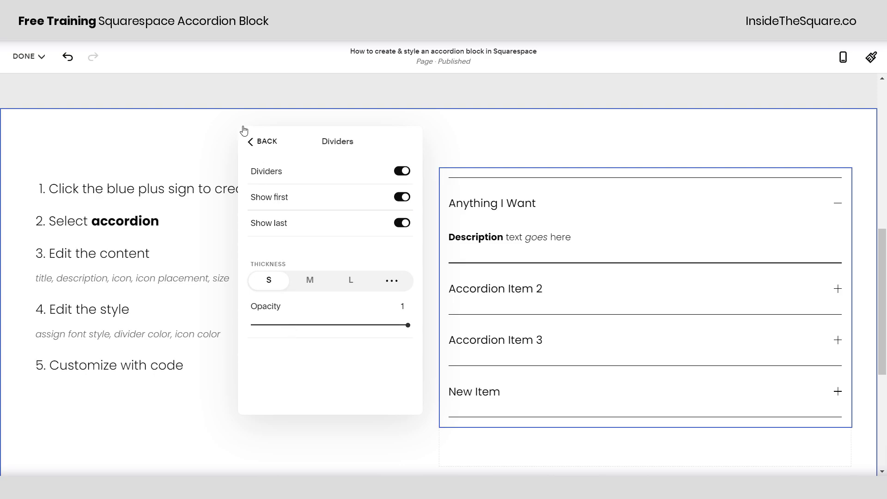
Change the accordion's Icon from Plus to Arrow
{"action": "left_click", "coordinate": [254, 141]}
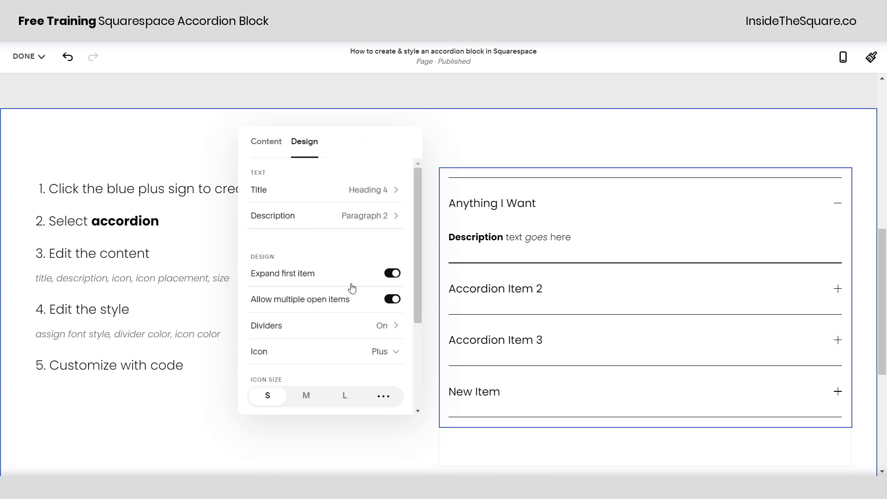
{"action": "scroll", "coordinate": [352, 287], "scroll_direction": "down", "scroll_amount": 3}
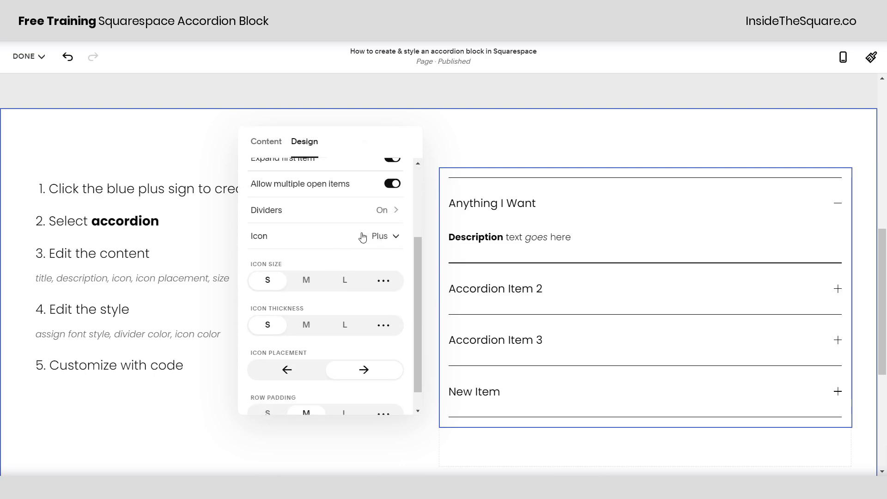
{"action": "left_click", "coordinate": [386, 237]}
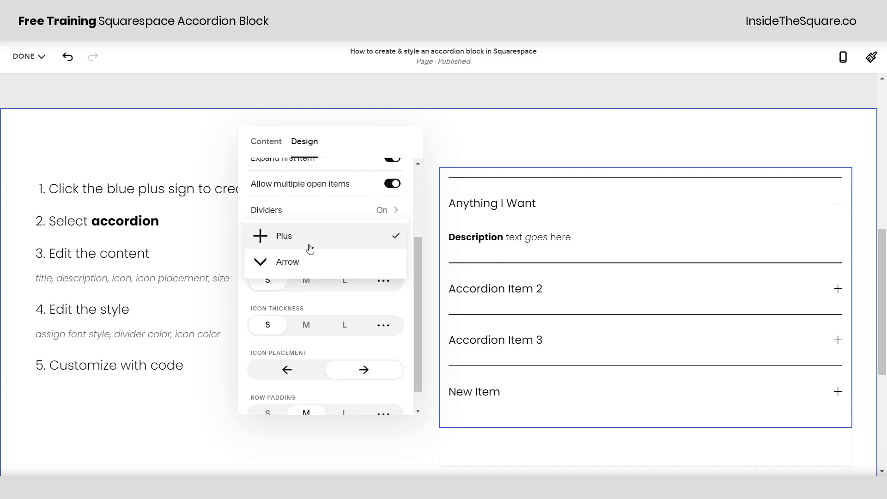
{"action": "left_click", "coordinate": [307, 261]}
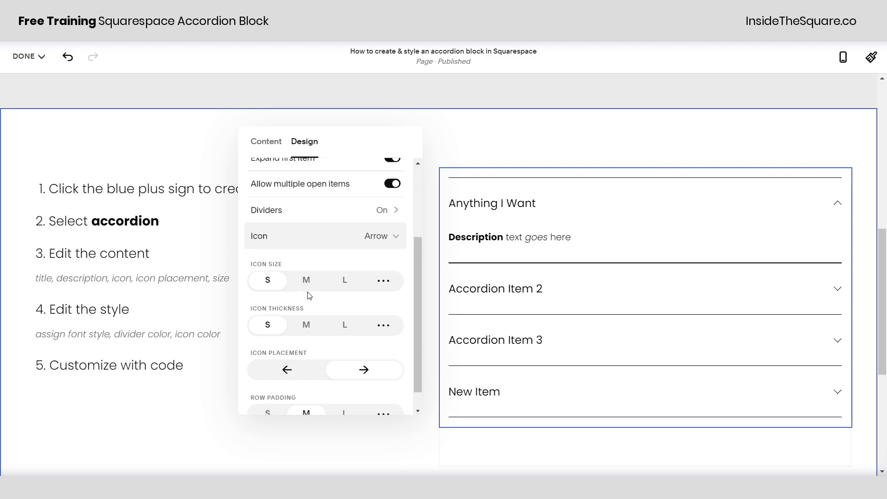
Set Icon Size to L and a custom icon thickness of 3px
{"action": "left_click", "coordinate": [345, 282]}
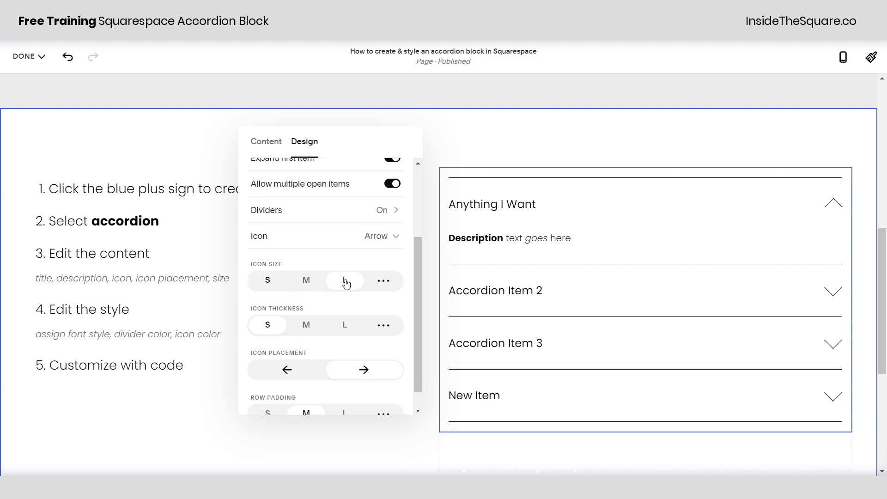
{"action": "left_click", "coordinate": [307, 328]}
{"action": "scroll", "coordinate": [309, 328], "scroll_direction": "down", "scroll_amount": 1}
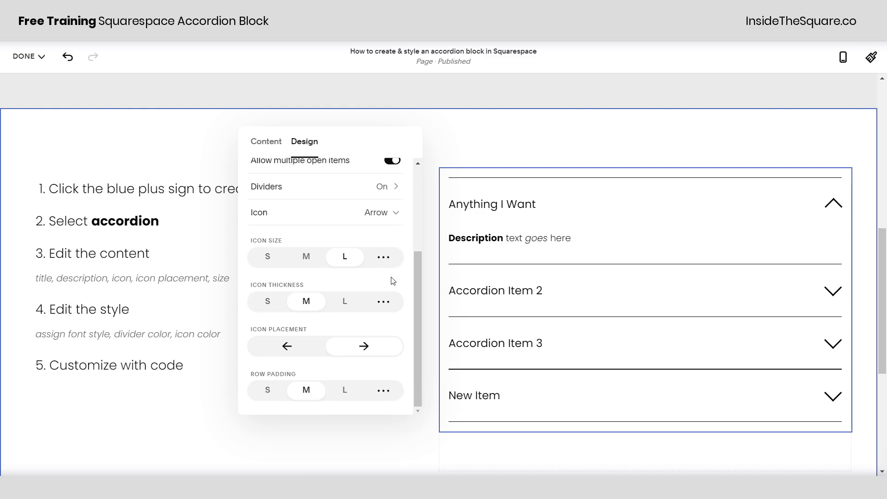
{"action": "left_click", "coordinate": [386, 303]}
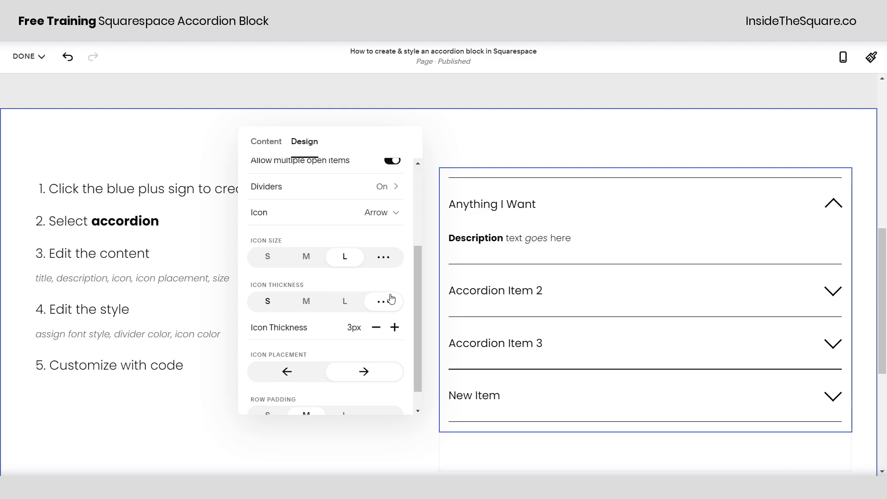
{"action": "left_click", "coordinate": [376, 328]}
{"action": "left_click", "coordinate": [395, 329]}
{"action": "scroll", "coordinate": [361, 355], "scroll_direction": "down", "scroll_amount": 1}
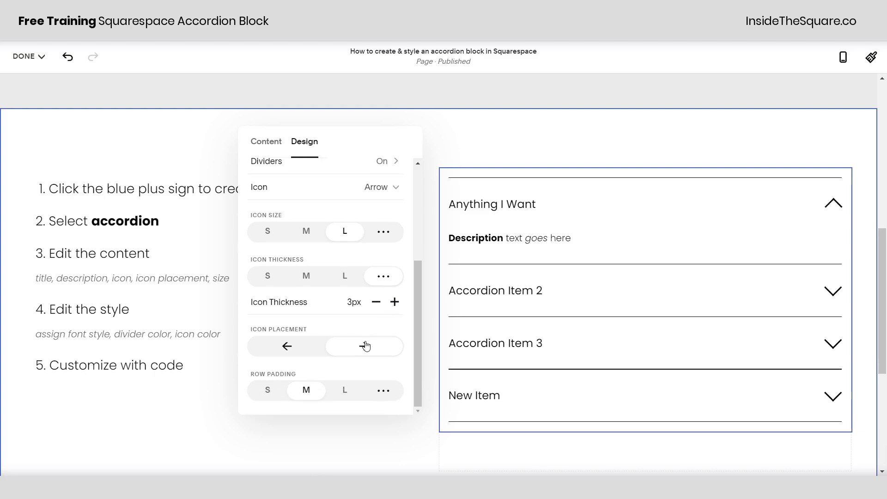
Keep icon placement on the right and settle Row Padding on S after trying M and L
{"action": "left_click", "coordinate": [298, 351]}
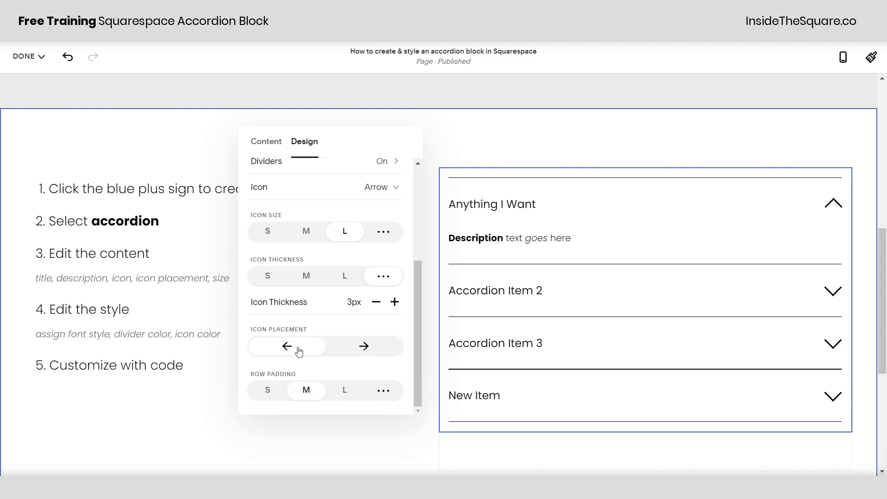
{"action": "left_click", "coordinate": [364, 348]}
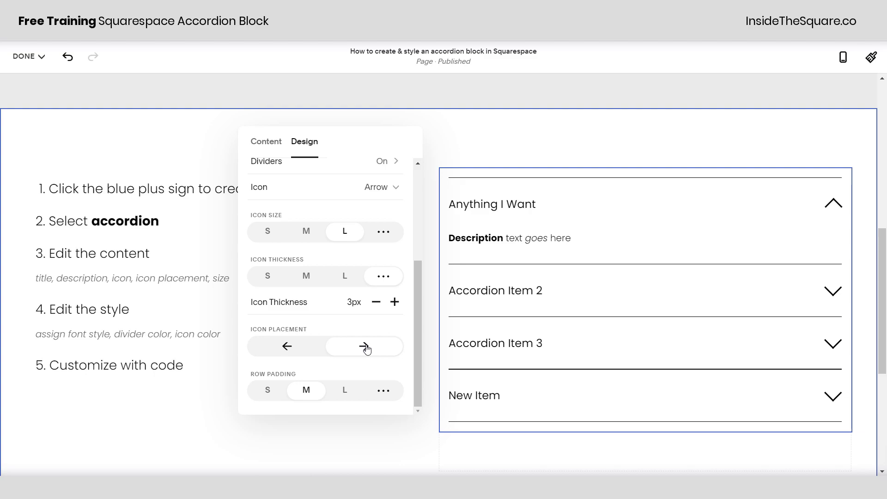
{"action": "left_click", "coordinate": [271, 390]}
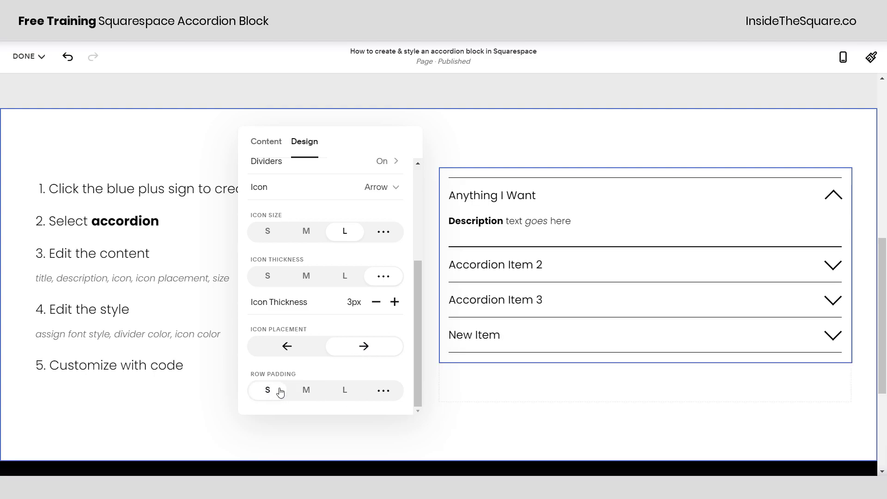
{"action": "left_click", "coordinate": [311, 393]}
{"action": "left_click", "coordinate": [342, 391]}
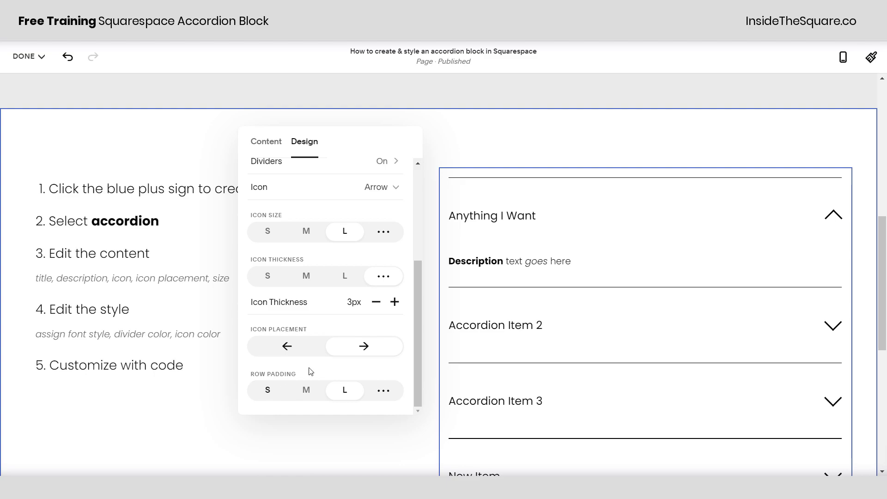
{"action": "left_click", "coordinate": [268, 391]}
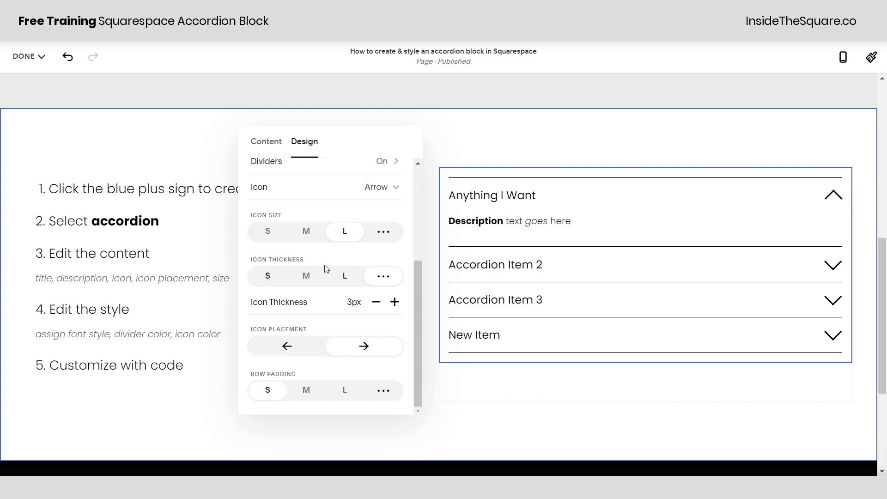
{"action": "scroll", "coordinate": [323, 267], "scroll_direction": "up", "scroll_amount": 4}
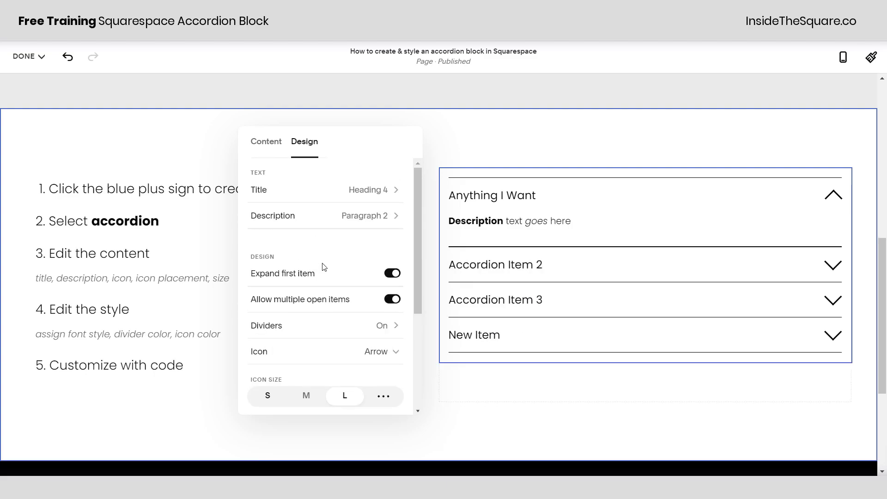
{"action": "left_click", "coordinate": [371, 193]}
{"action": "left_click", "coordinate": [351, 194]}
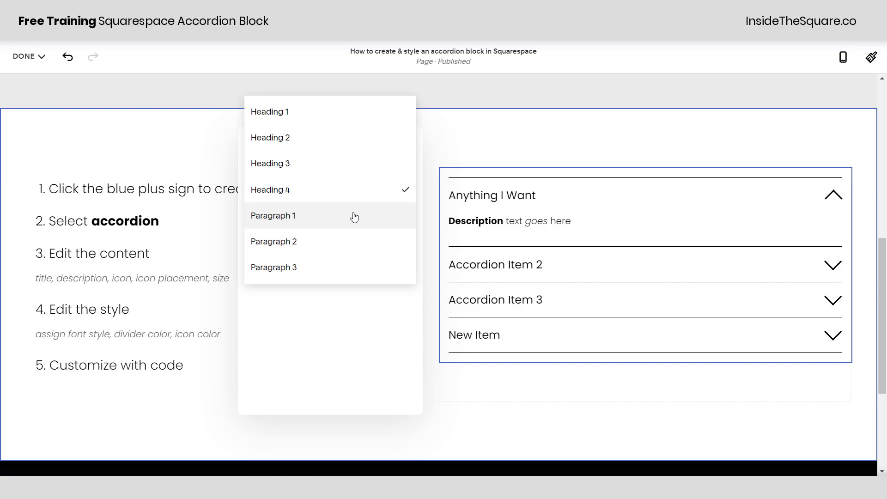
{"action": "left_click", "coordinate": [383, 378]}
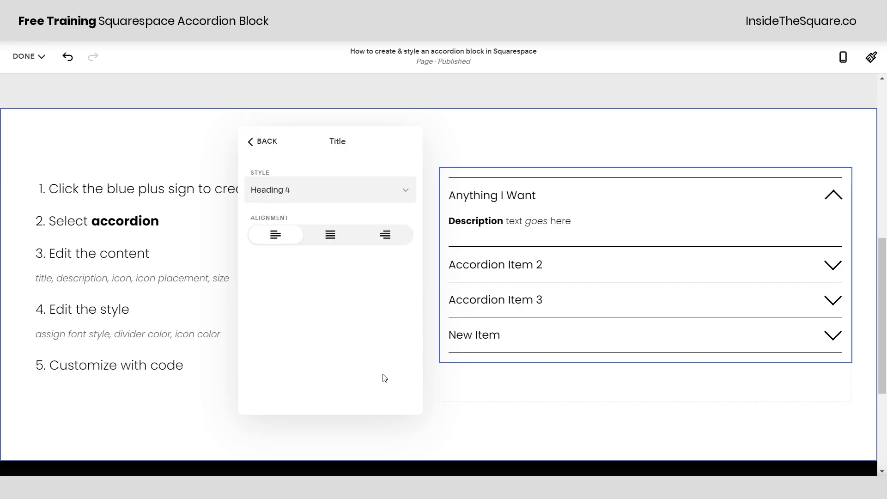
{"action": "left_click", "coordinate": [329, 238]}
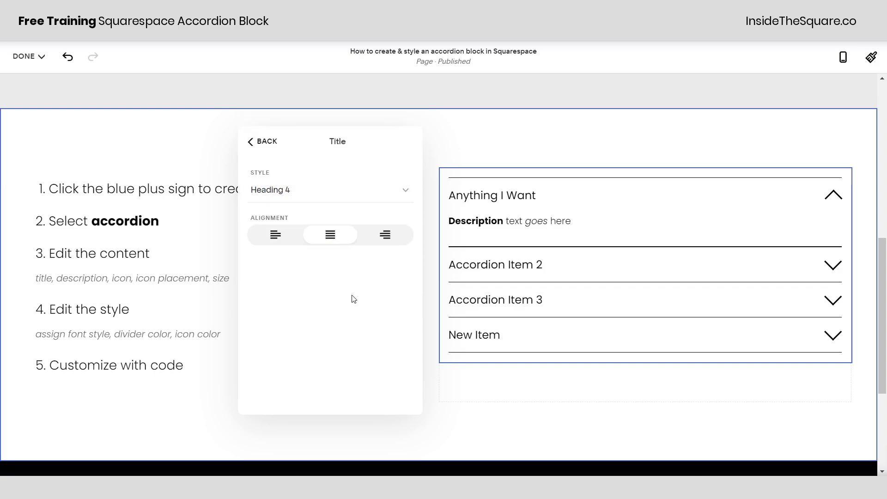
{"action": "left_click", "coordinate": [387, 242]}
{"action": "left_click", "coordinate": [329, 238]}
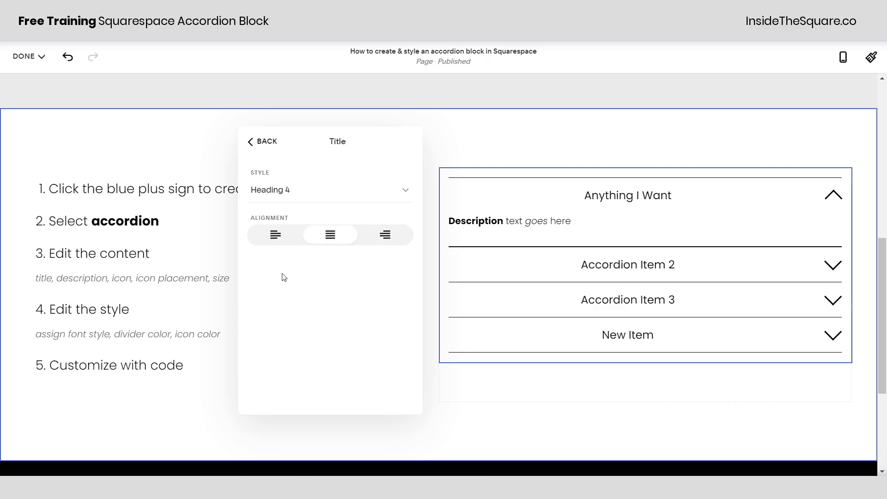
{"action": "left_click", "coordinate": [286, 239]}
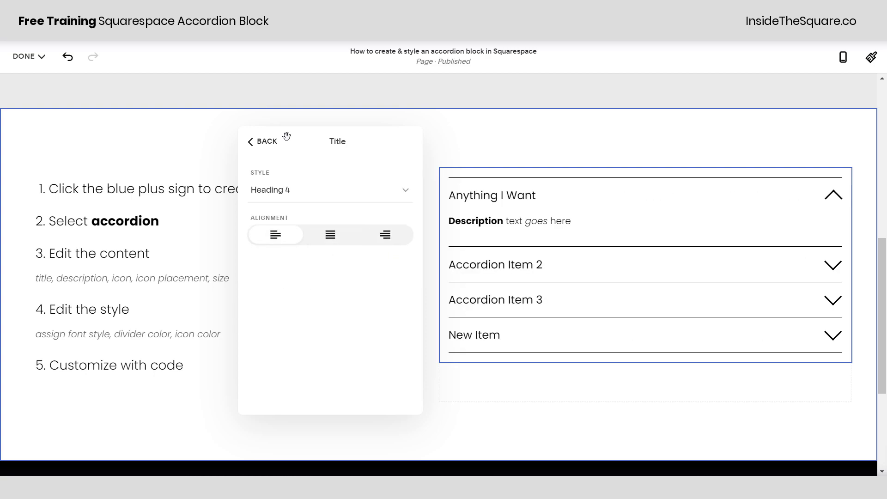
{"action": "left_click", "coordinate": [272, 143]}
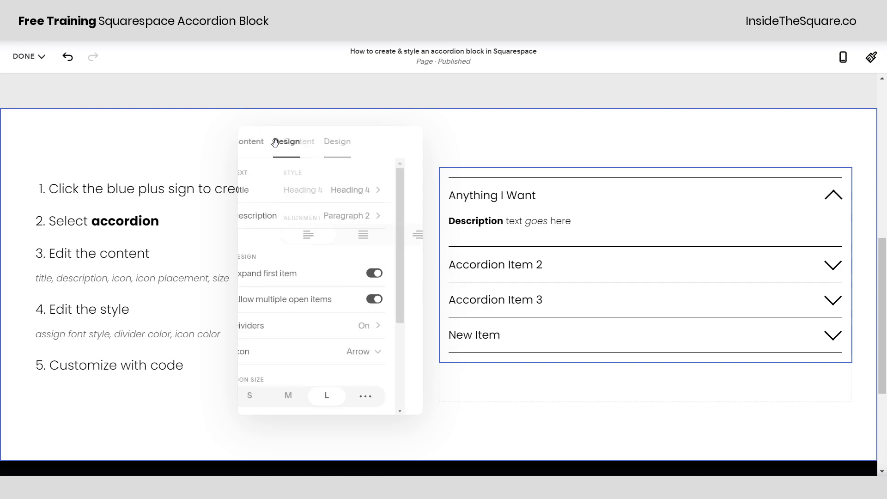
Keep the description at Paragraph 2, with block placement and text alignment left
{"action": "left_click", "coordinate": [305, 220]}
{"action": "left_click", "coordinate": [320, 190]}
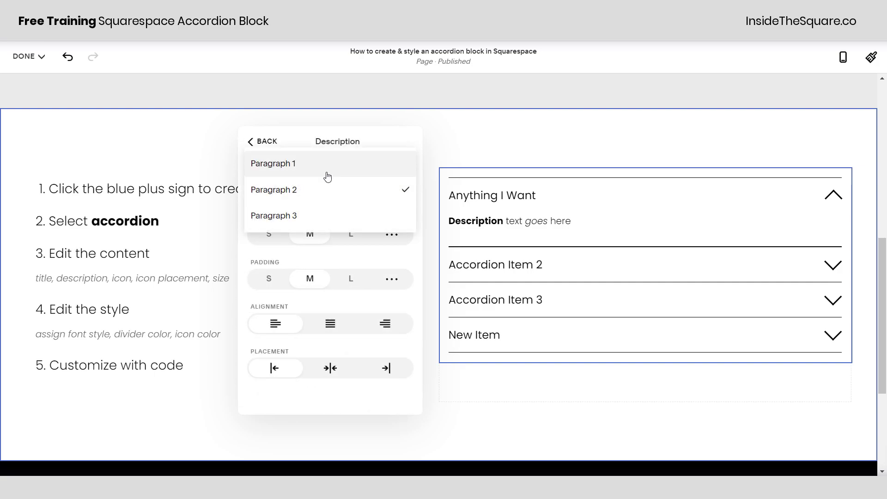
{"action": "left_click", "coordinate": [381, 266]}
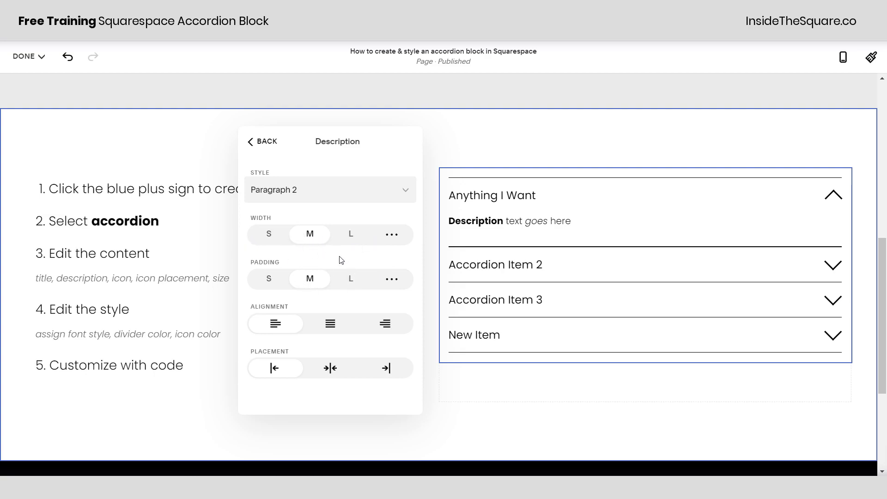
{"action": "left_click", "coordinate": [338, 375]}
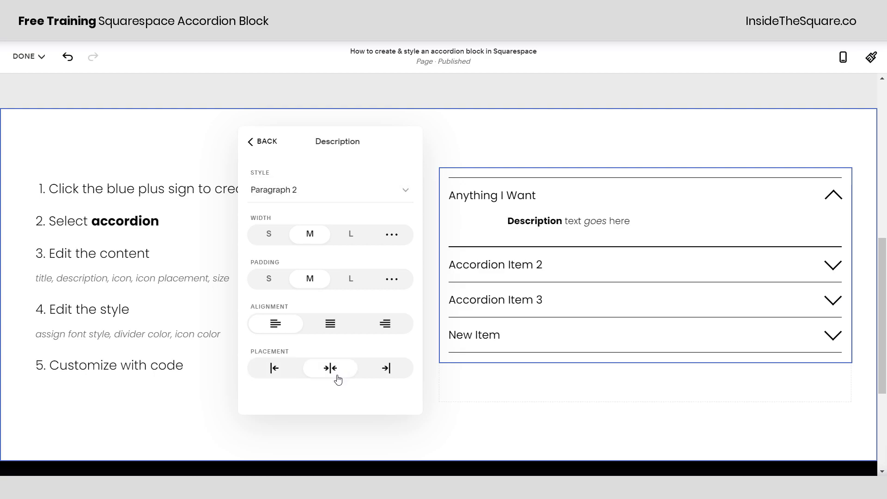
{"action": "left_click", "coordinate": [388, 371]}
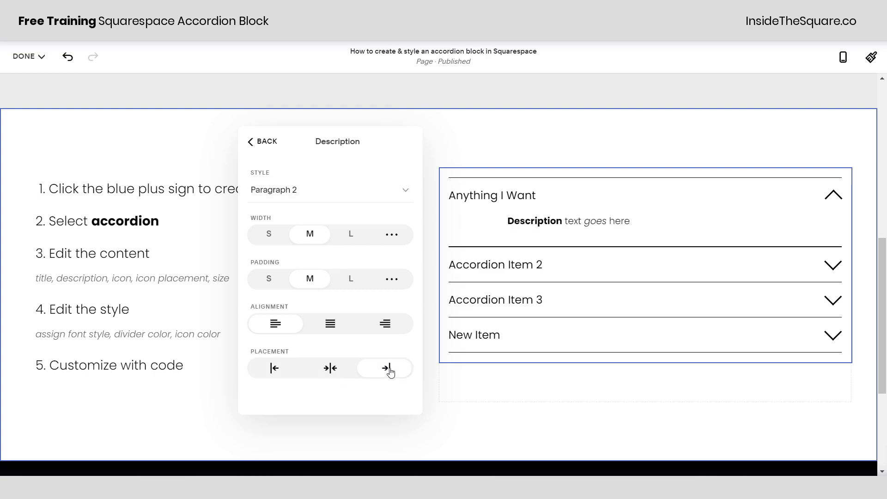
{"action": "left_click", "coordinate": [276, 372]}
{"action": "left_click", "coordinate": [332, 330]}
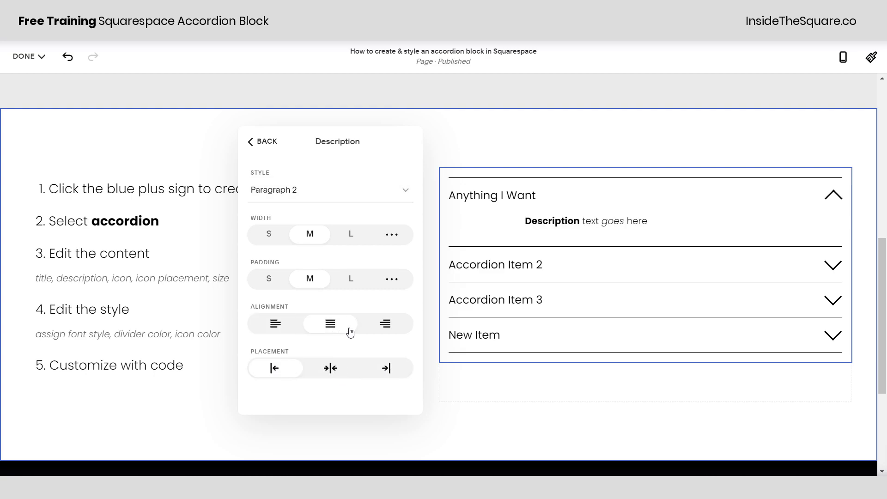
{"action": "left_click", "coordinate": [388, 329]}
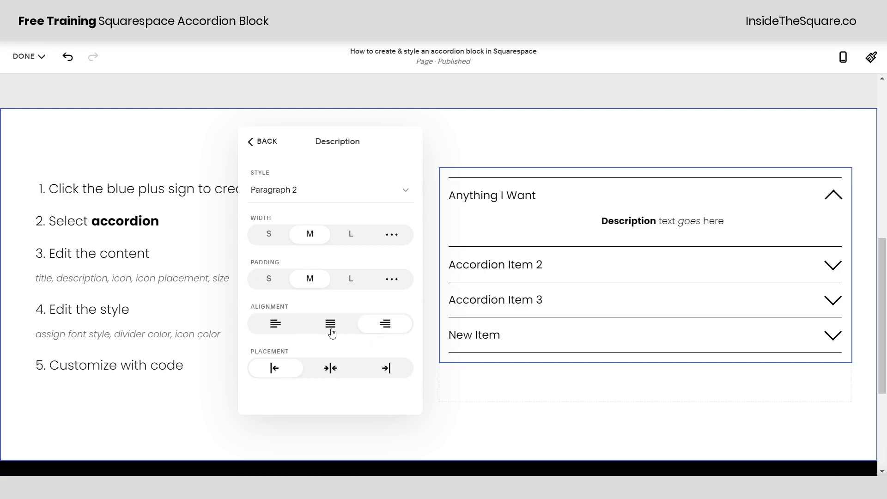
{"action": "left_click", "coordinate": [276, 325]}
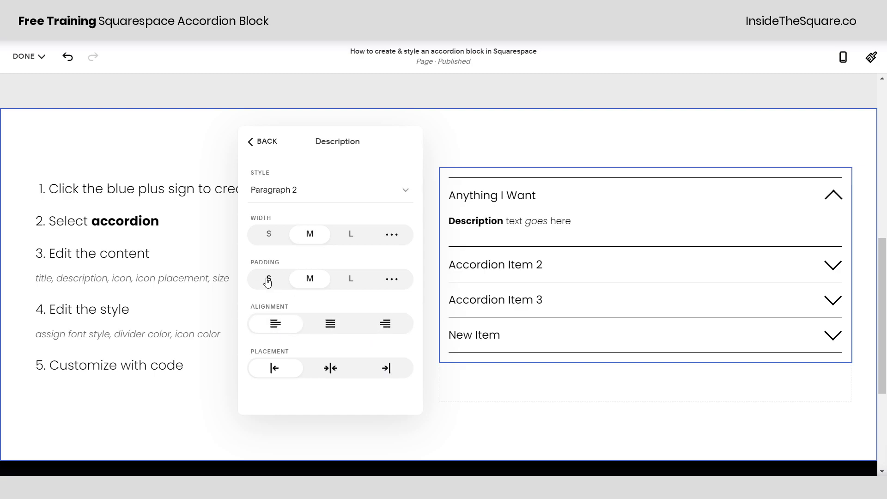
After trying large and custom 98% widths, set description Width to S and Padding to S
{"action": "left_click", "coordinate": [350, 233]}
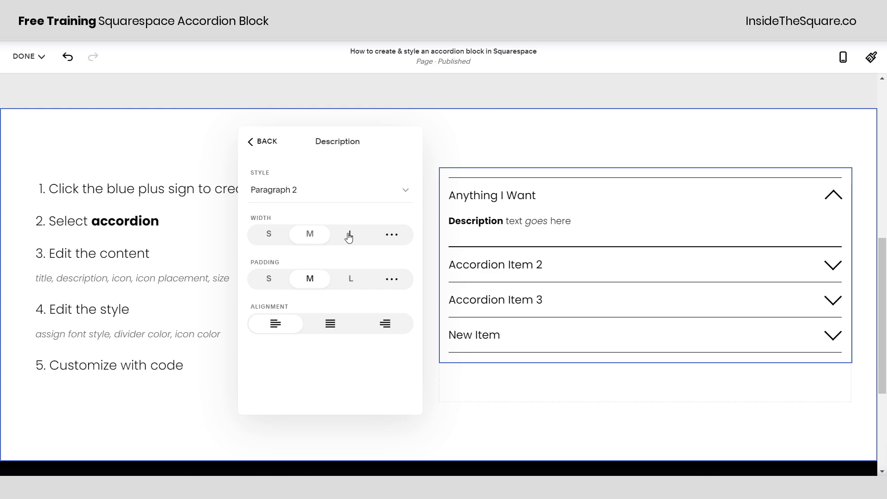
{"action": "left_click", "coordinate": [352, 278]}
{"action": "left_click", "coordinate": [392, 234]}
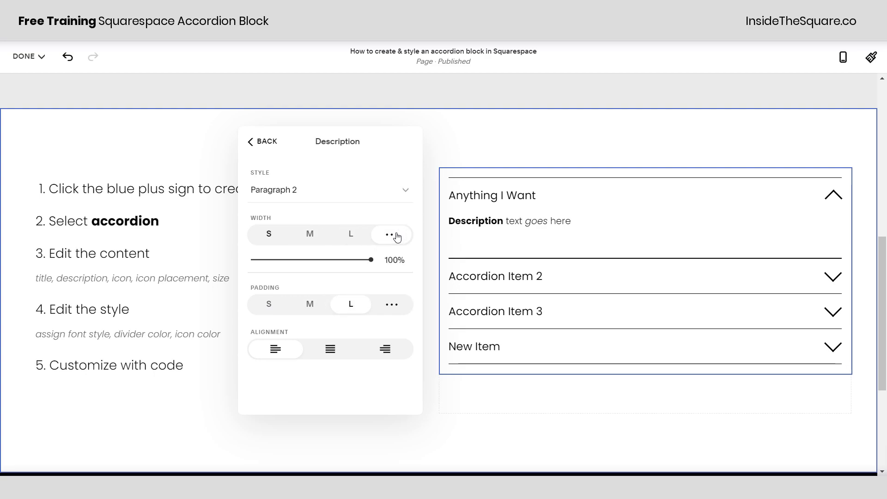
{"action": "left_click_drag", "start_coordinate": [371, 260], "coordinate": [325, 260]}
{"action": "scroll", "coordinate": [350, 329], "scroll_direction": "down", "scroll_amount": 1}
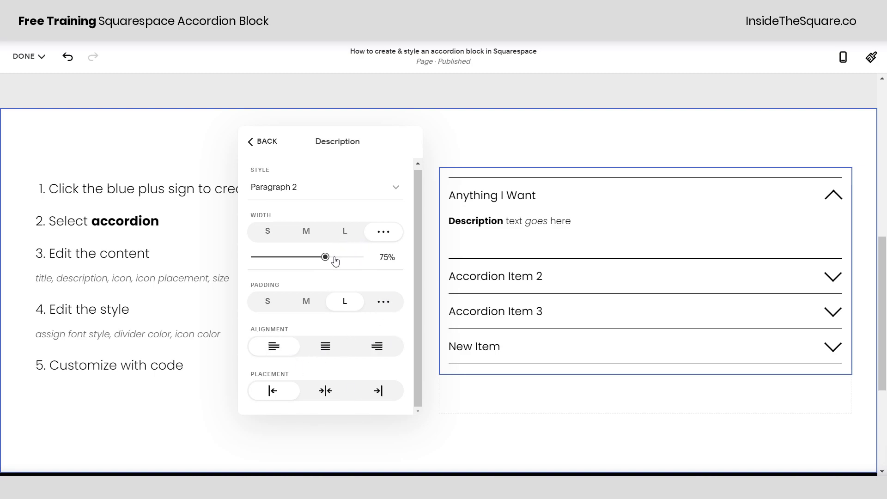
{"action": "left_click_drag", "start_coordinate": [326, 257], "coordinate": [358, 258]}
{"action": "left_click", "coordinate": [263, 236]}
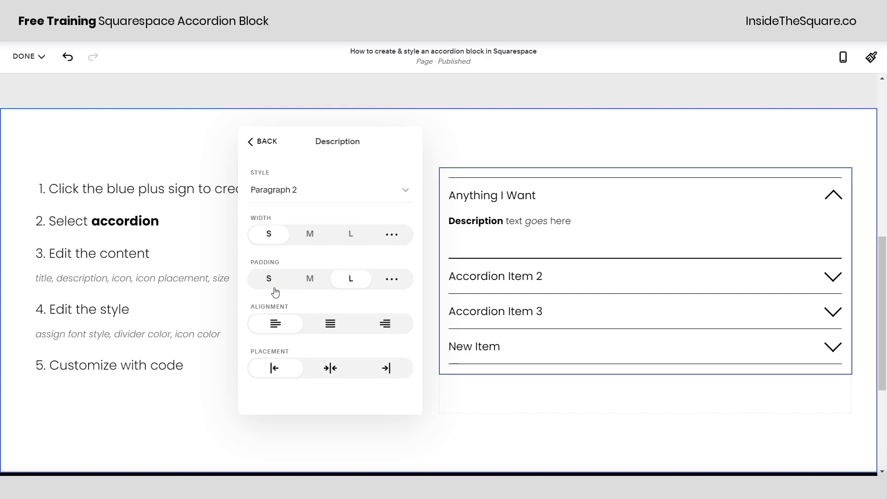
{"action": "left_click", "coordinate": [273, 284]}
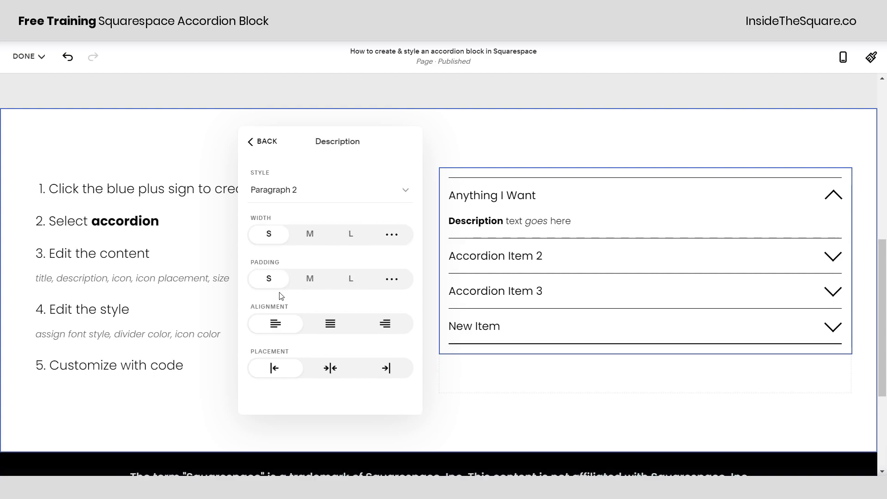
Insert a second Accordion block with Accordion Item 1–3 above the first accordion
{"action": "left_click", "coordinate": [266, 143]}
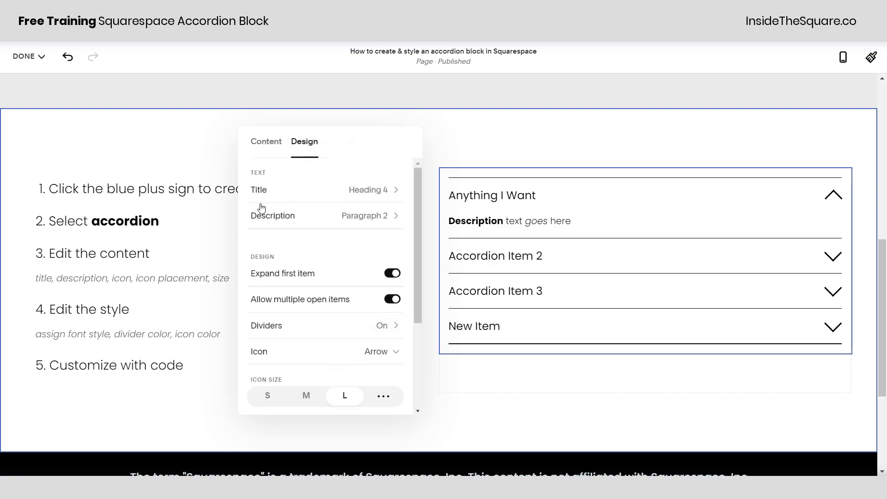
{"action": "left_click", "coordinate": [199, 152]}
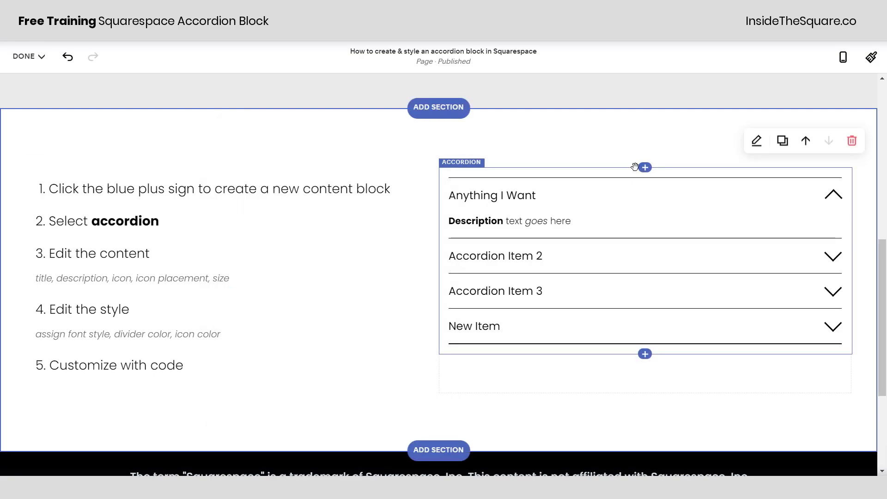
{"action": "left_click", "coordinate": [644, 168]}
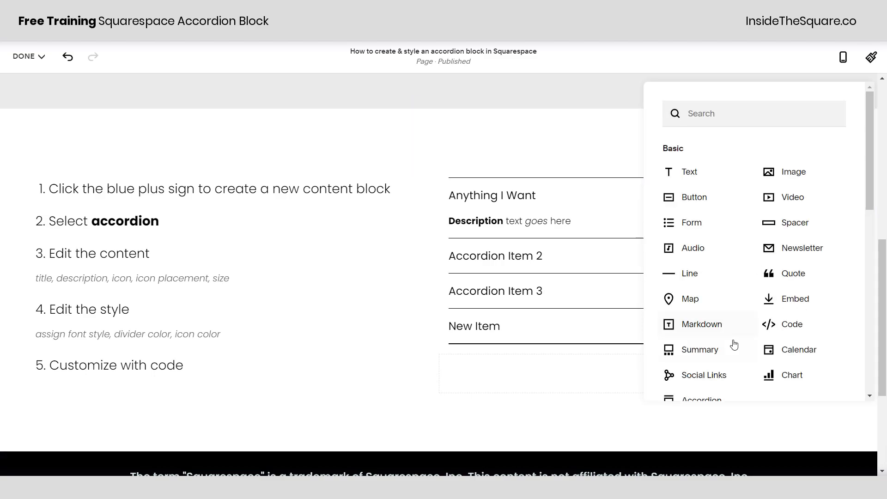
{"action": "scroll", "coordinate": [731, 316], "scroll_direction": "down", "scroll_amount": 3}
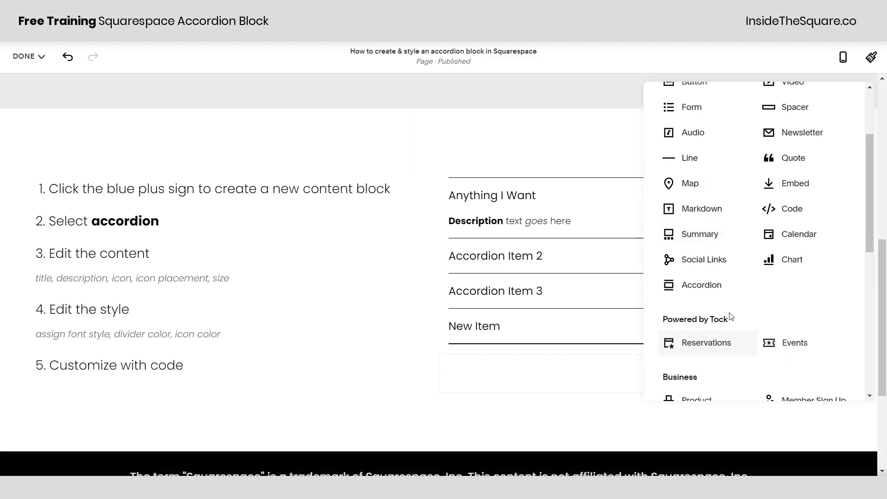
{"action": "left_click", "coordinate": [701, 285]}
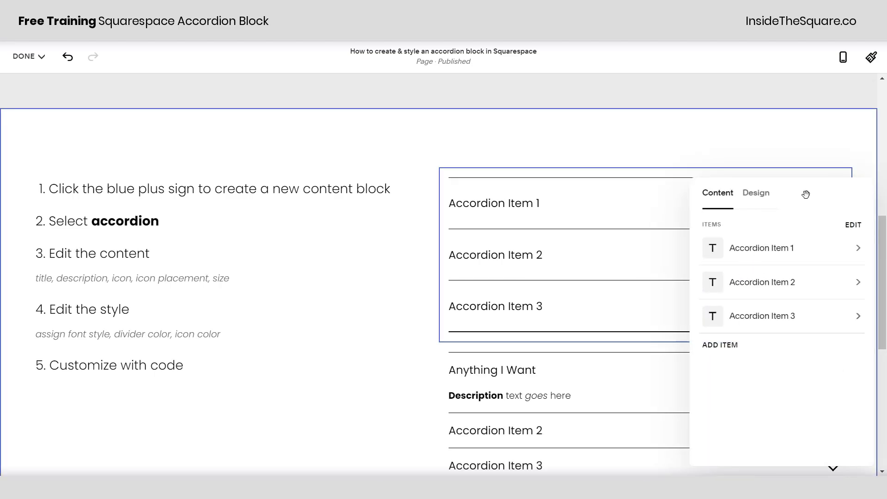
Add a fourth item, New Item, to the new accordion
{"action": "left_click_drag", "start_coordinate": [803, 194], "coordinate": [315, 156]}
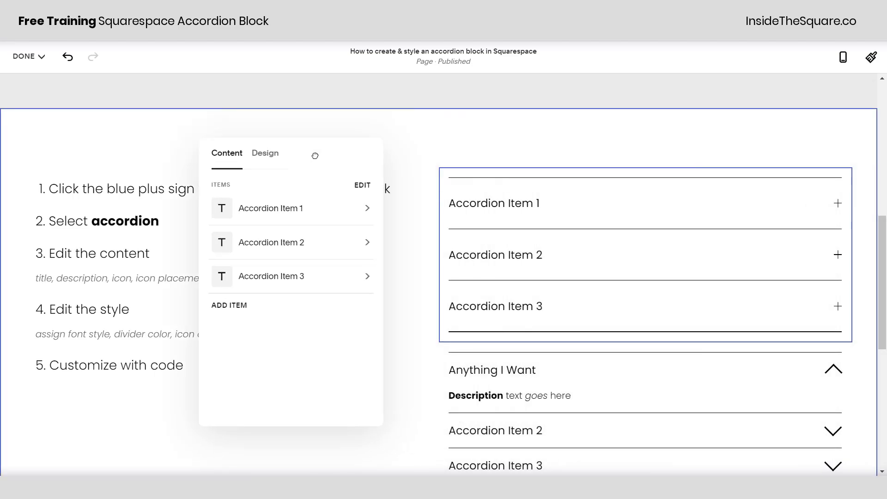
{"action": "left_click", "coordinate": [306, 207]}
{"action": "left_click_drag", "start_coordinate": [282, 202], "coordinate": [203, 200]}
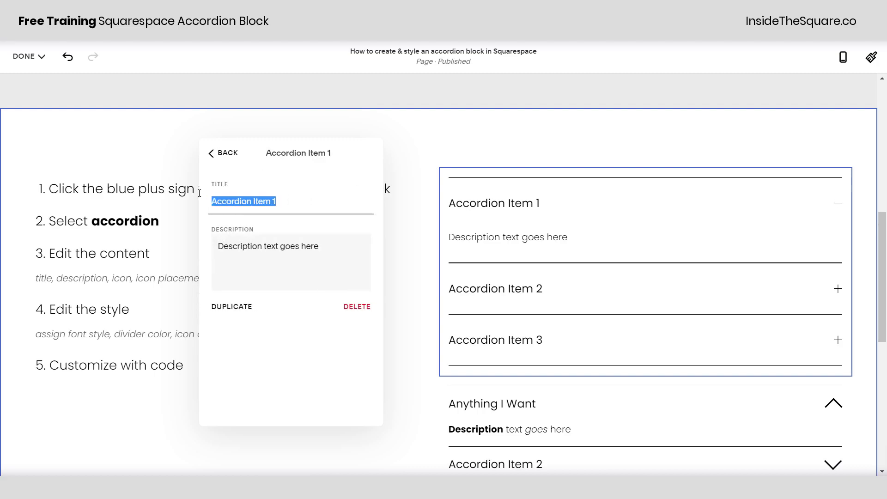
{"action": "left_click_drag", "start_coordinate": [344, 250], "coordinate": [177, 261]}
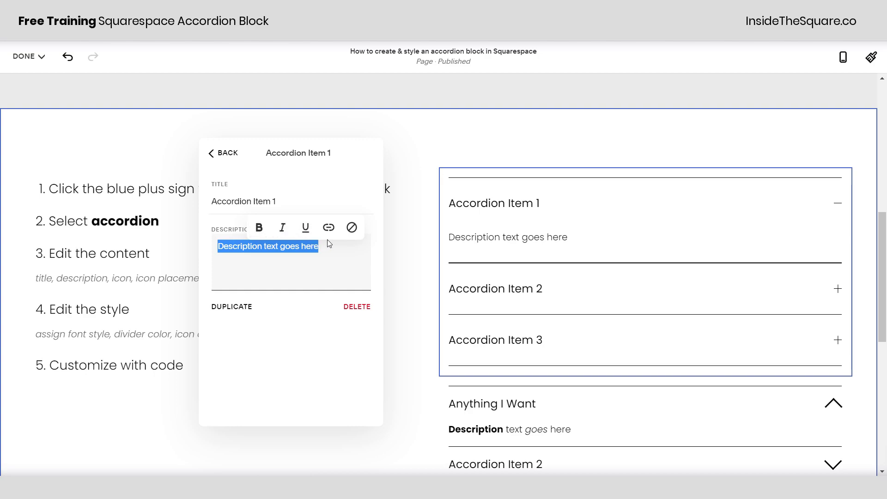
{"action": "left_click", "coordinate": [232, 157]}
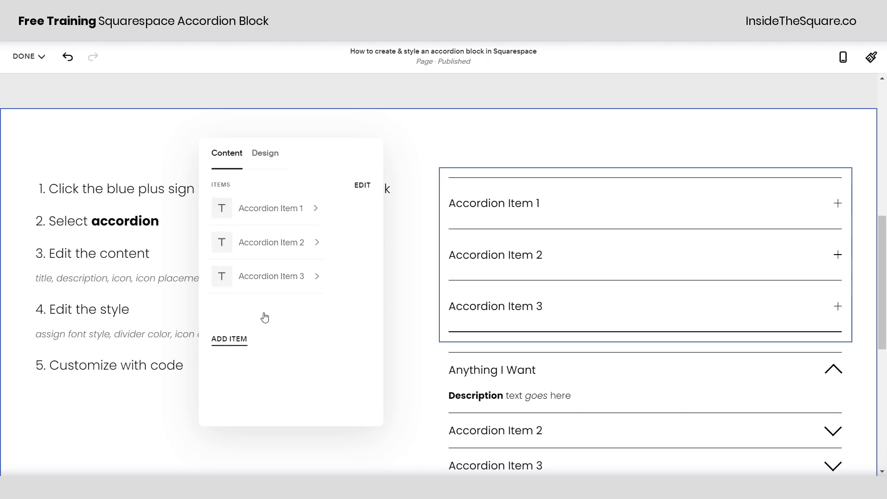
{"action": "left_click", "coordinate": [236, 306]}
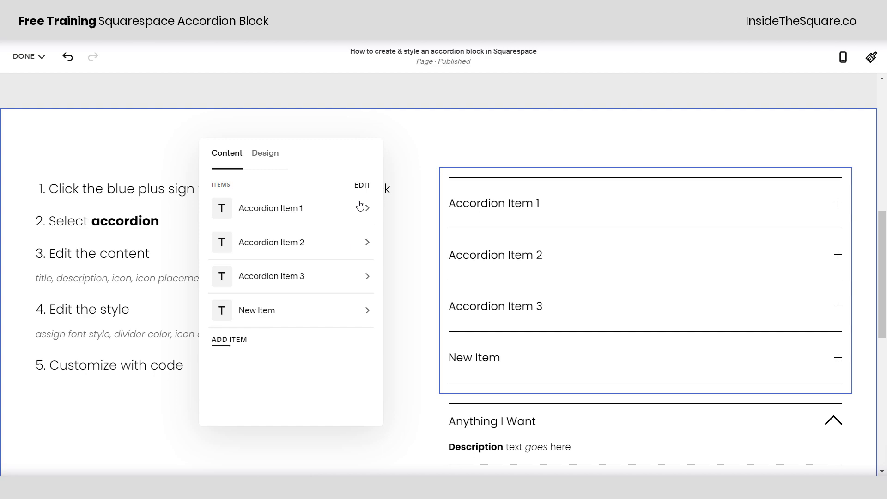
Reorder the items to New Item, Accordion Item 2, Accordion Item 3, Accordion Item 1
{"action": "left_click", "coordinate": [360, 185]}
{"action": "left_click_drag", "start_coordinate": [364, 216], "coordinate": [360, 283]}
{"action": "left_click_drag", "start_coordinate": [339, 314], "coordinate": [337, 210]}
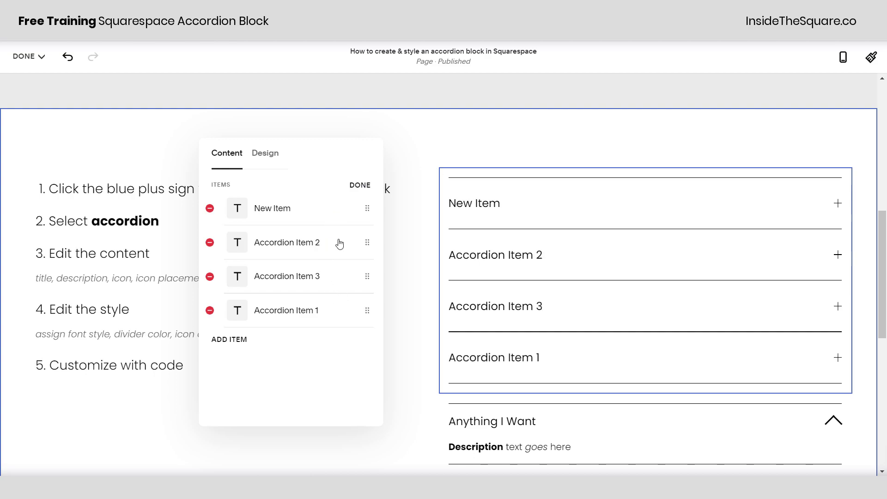
{"action": "left_click", "coordinate": [359, 186]}
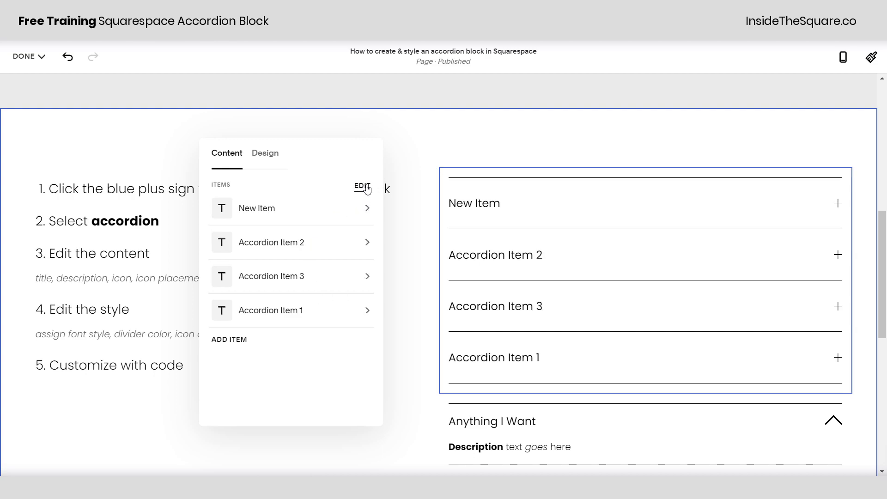
{"action": "left_click", "coordinate": [361, 185]}
{"action": "left_click", "coordinate": [365, 187]}
Leave Expand first item off and dividers on in the new accordion's Design settings
{"action": "left_click", "coordinate": [274, 160]}
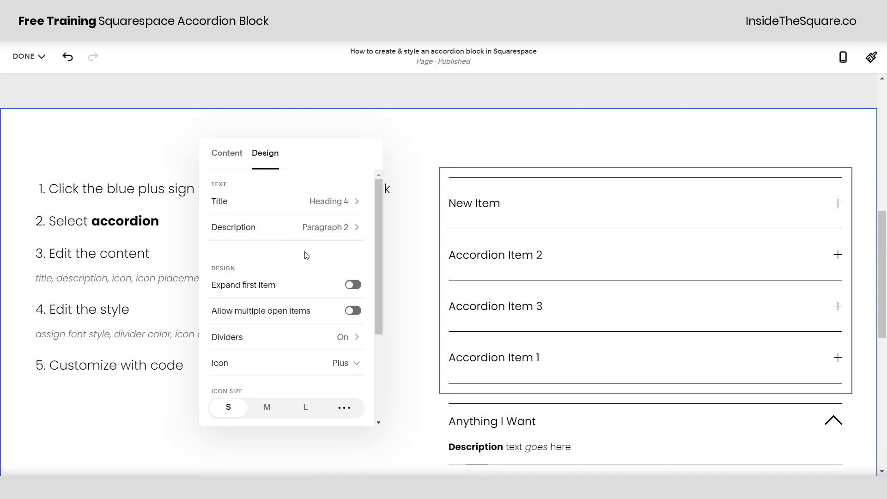
{"action": "scroll", "coordinate": [304, 252], "scroll_direction": "down", "scroll_amount": 3}
{"action": "scroll", "coordinate": [298, 211], "scroll_direction": "up", "scroll_amount": 1}
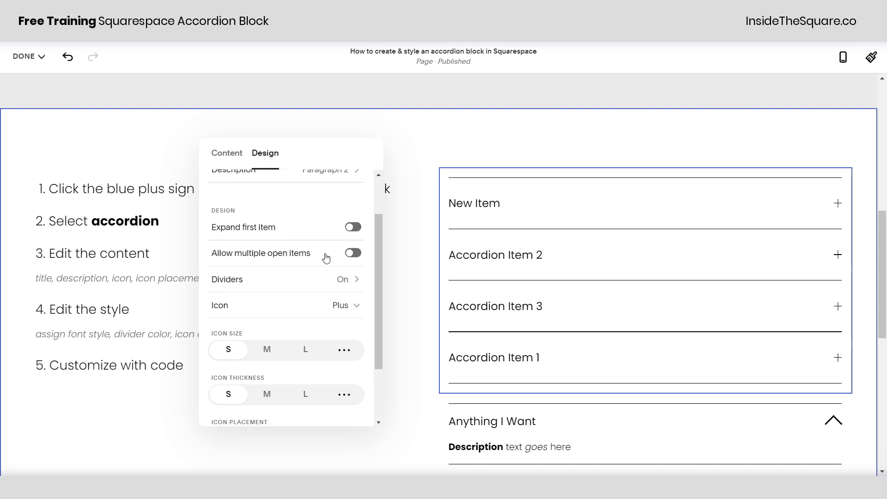
{"action": "left_click", "coordinate": [360, 230]}
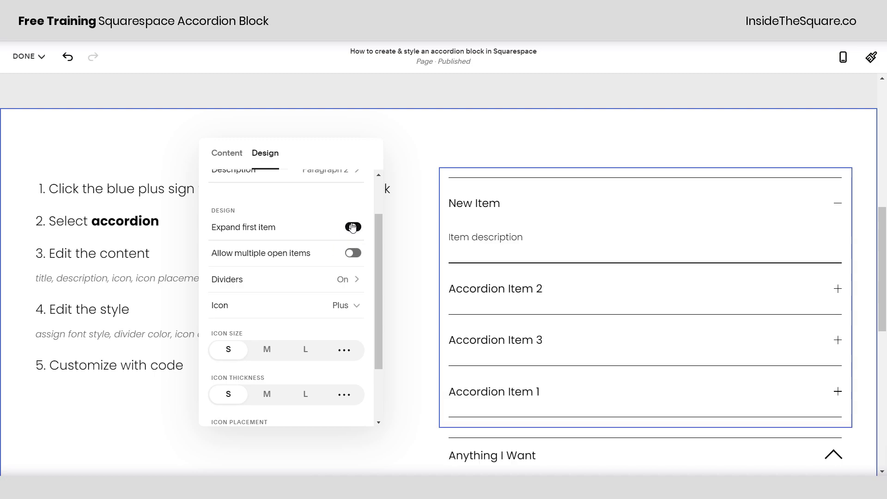
{"action": "left_click", "coordinate": [352, 227]}
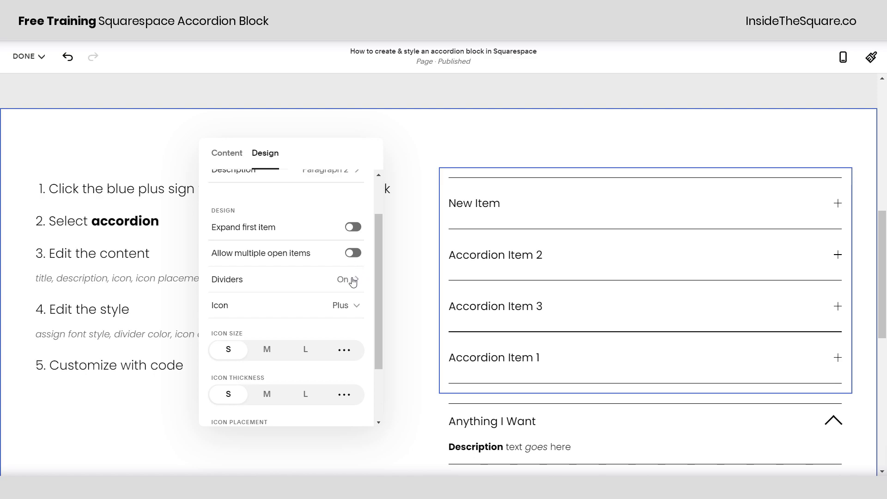
{"action": "left_click", "coordinate": [352, 280]}
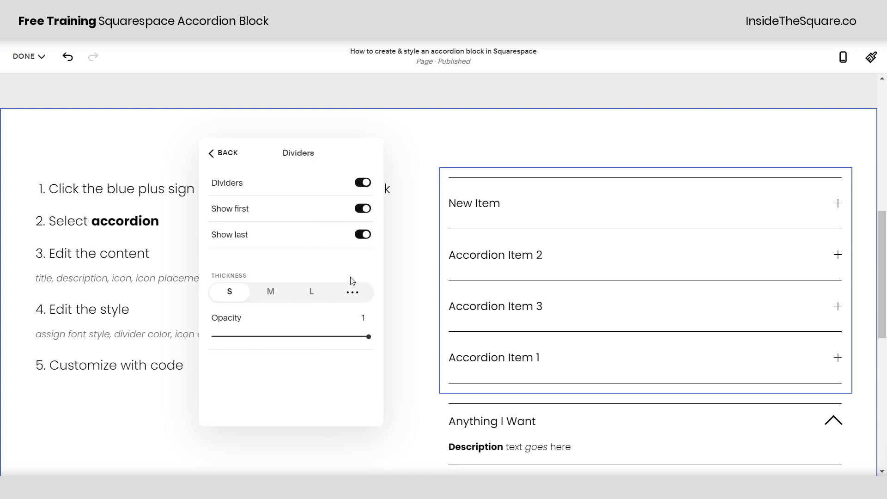
{"action": "left_click", "coordinate": [362, 183]}
{"action": "left_click", "coordinate": [362, 183]}
{"action": "left_click", "coordinate": [216, 153]}
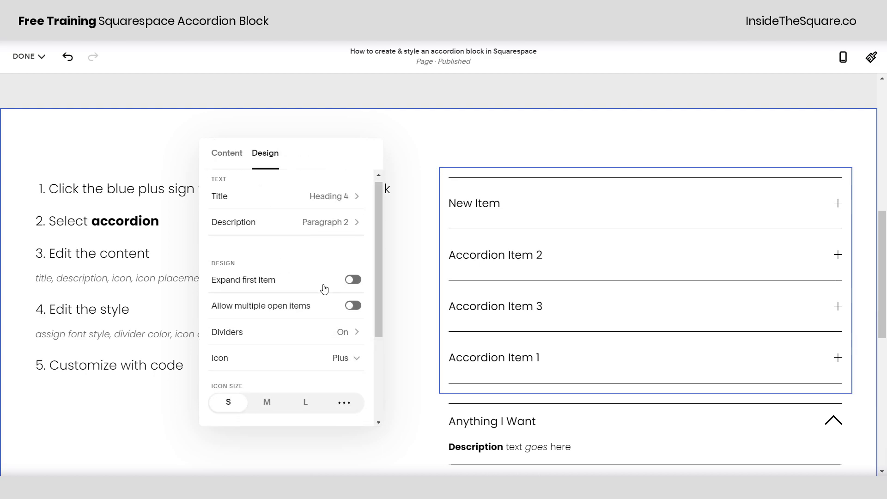
Keep the Plus icon, close the accordion editor, and bring up the page's save options
{"action": "scroll", "coordinate": [324, 289], "scroll_direction": "down", "scroll_amount": 2}
{"action": "left_click", "coordinate": [337, 248]}
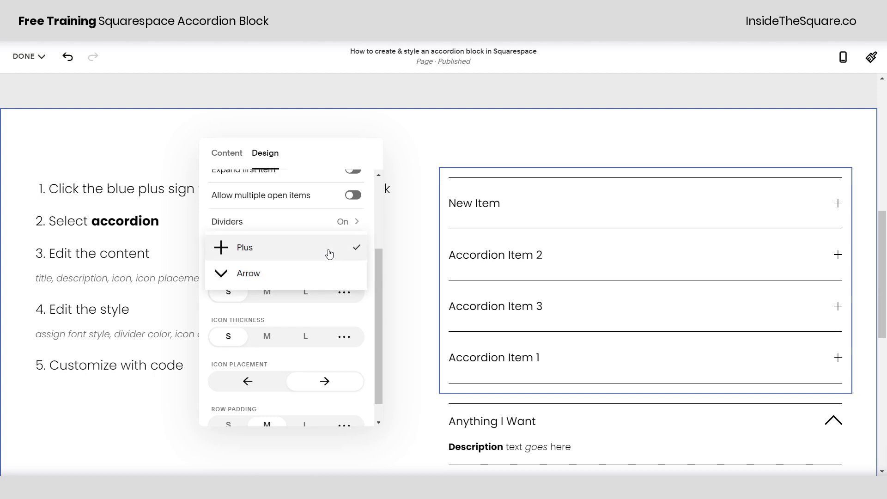
{"action": "left_click", "coordinate": [373, 259]}
{"action": "scroll", "coordinate": [364, 302], "scroll_direction": "down", "scroll_amount": 1}
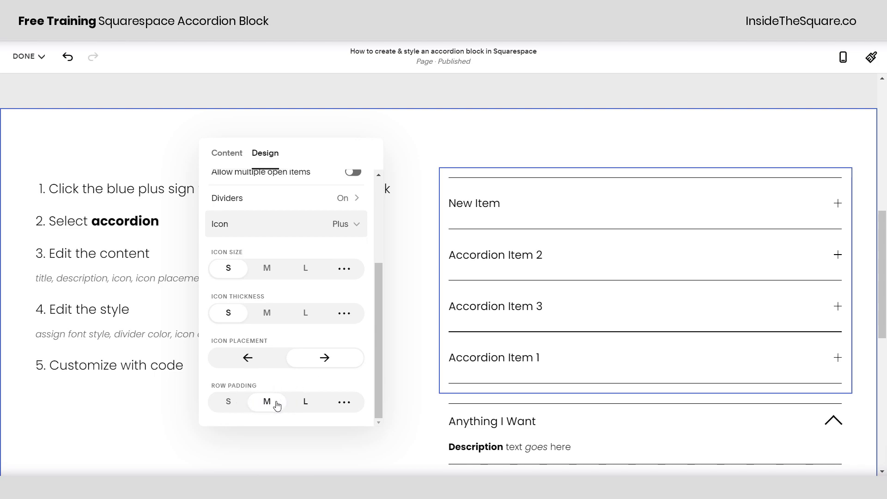
{"action": "scroll", "coordinate": [309, 332], "scroll_direction": "up", "scroll_amount": 3}
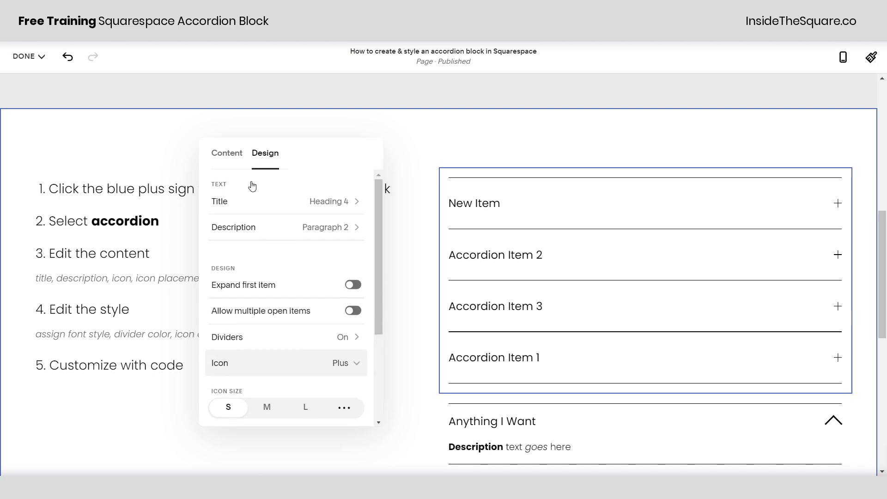
{"action": "left_click", "coordinate": [233, 158]}
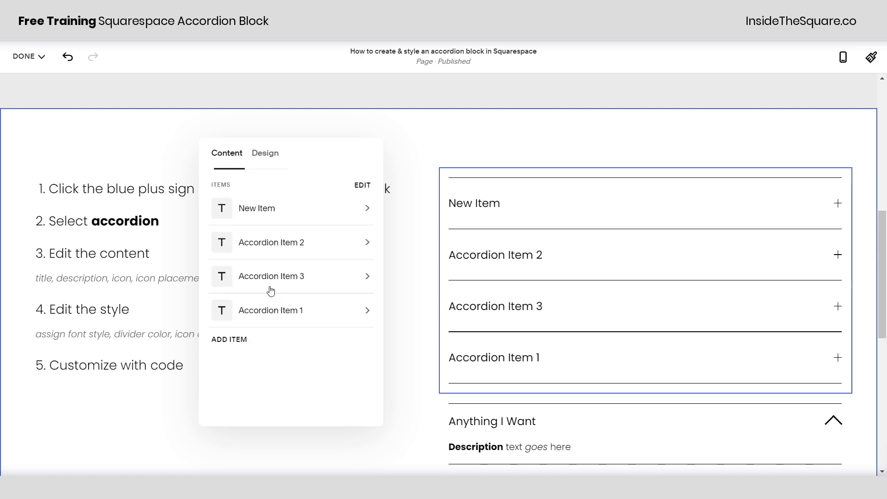
{"action": "left_click", "coordinate": [418, 285]}
{"action": "left_click", "coordinate": [28, 56]}
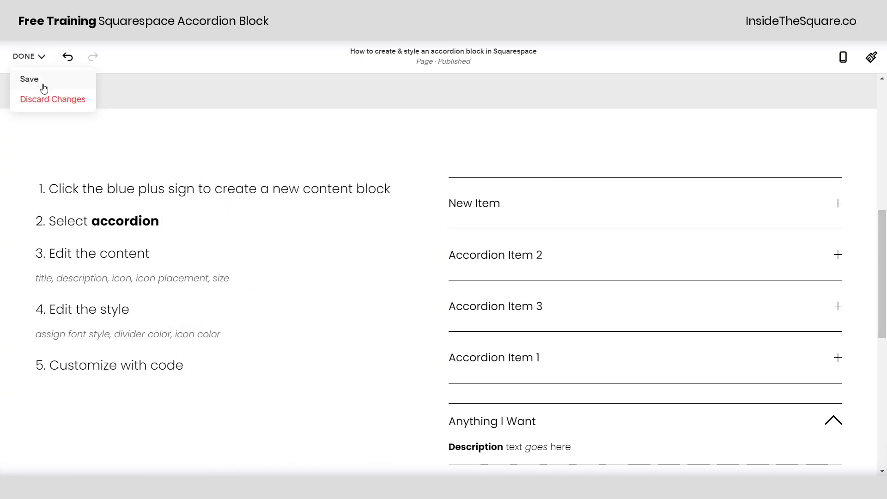